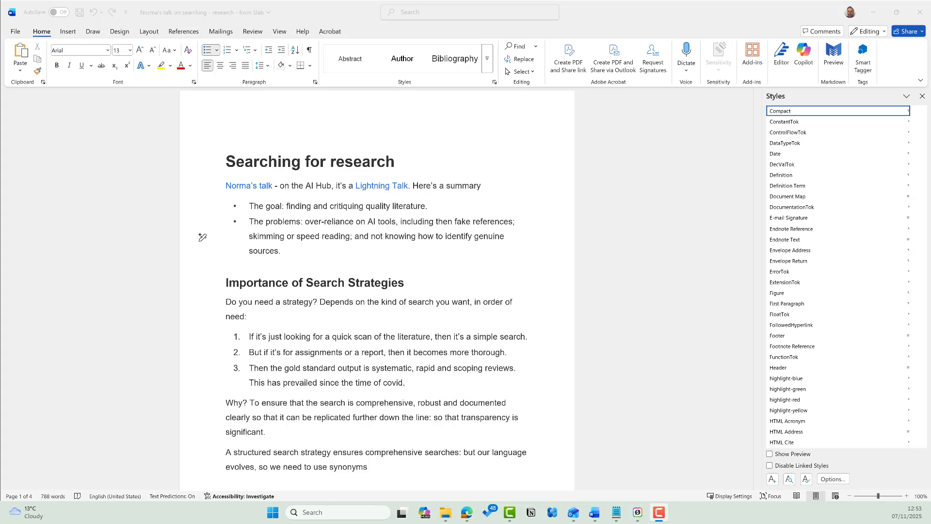
- Check the styles used by the title and the section headings
{"action": "left_click", "coordinate": [195, 165]}
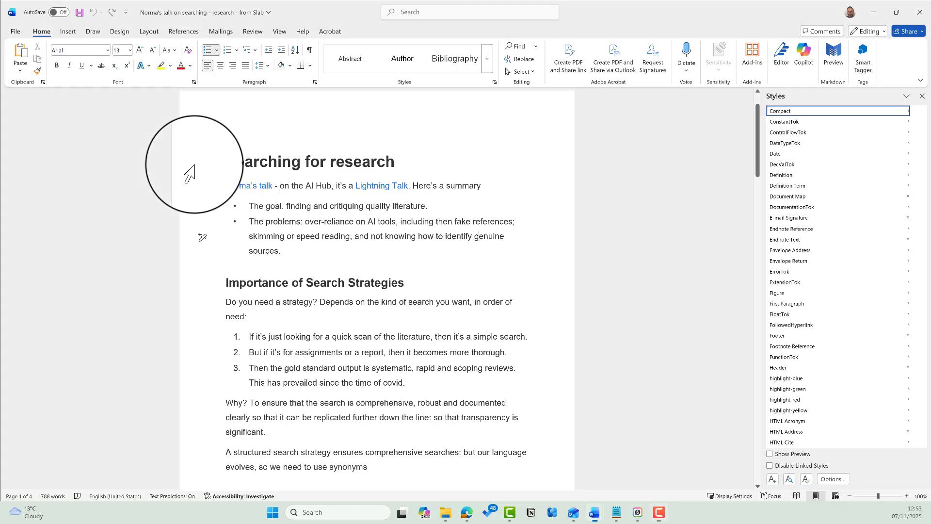
{"action": "left_click", "coordinate": [189, 166]}
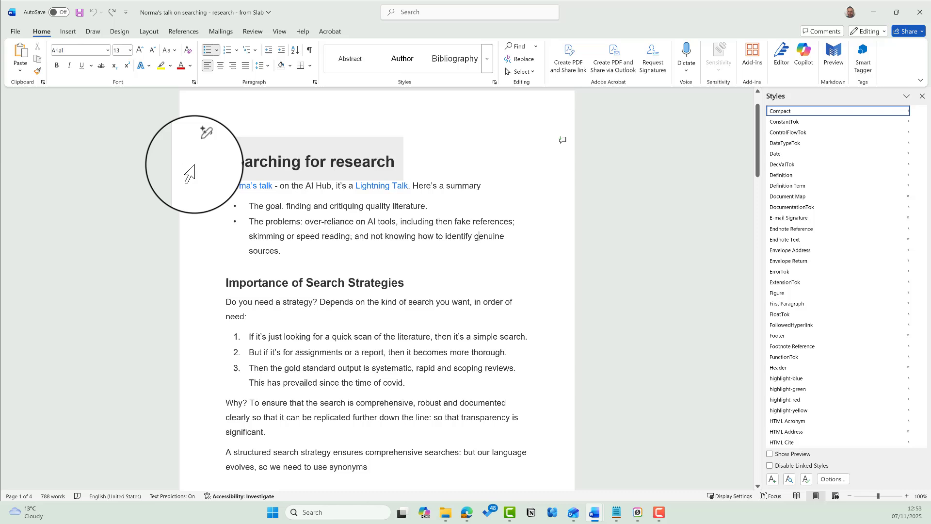
{"action": "left_click", "coordinate": [183, 290]}
{"action": "left_click", "coordinate": [399, 285]}
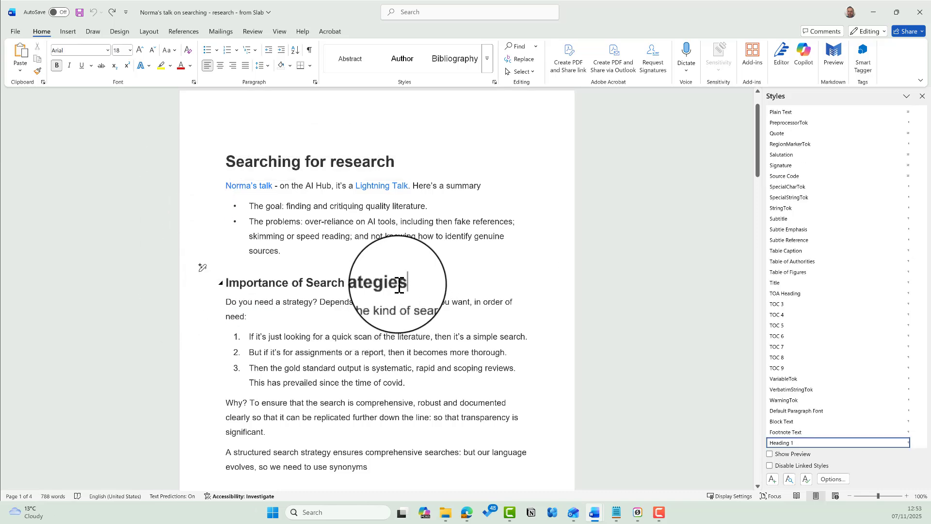
{"action": "left_click", "coordinate": [211, 286]}
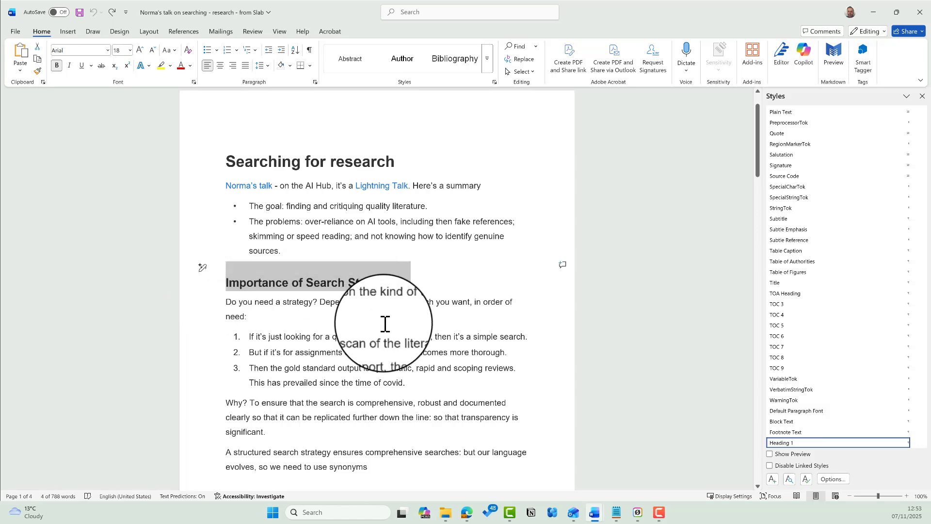
{"action": "left_click", "coordinate": [514, 284]}
{"action": "scroll", "coordinate": [420, 266], "scroll_direction": "down", "scroll_amount": 10}
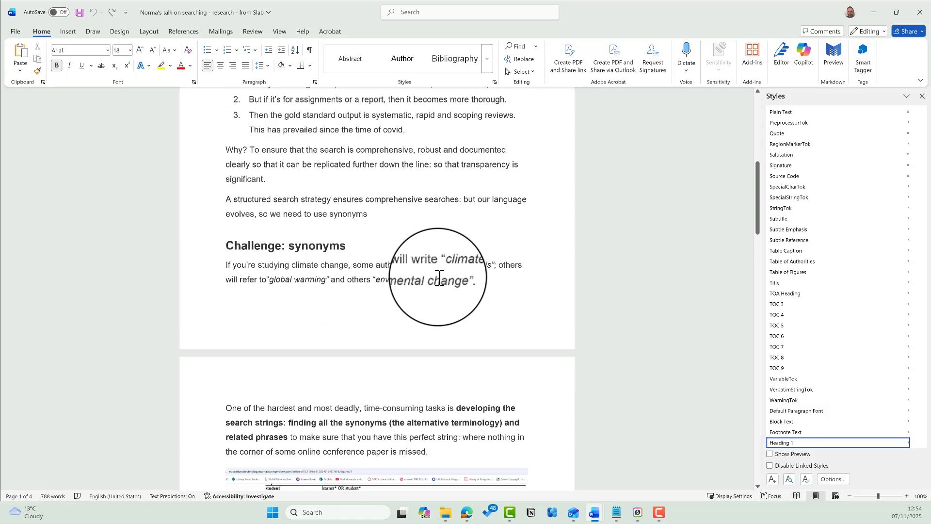
{"action": "scroll", "coordinate": [439, 279], "scroll_direction": "down", "scroll_amount": 4}
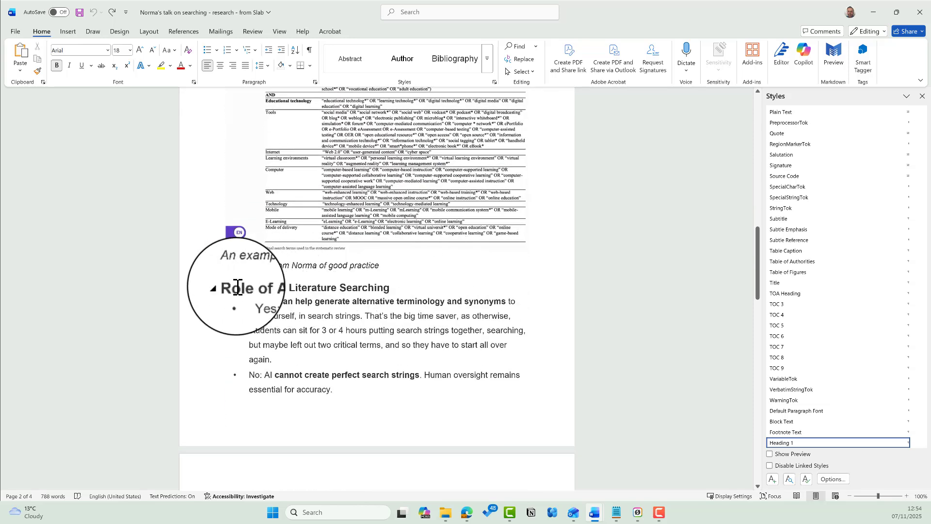
{"action": "left_click", "coordinate": [199, 290]}
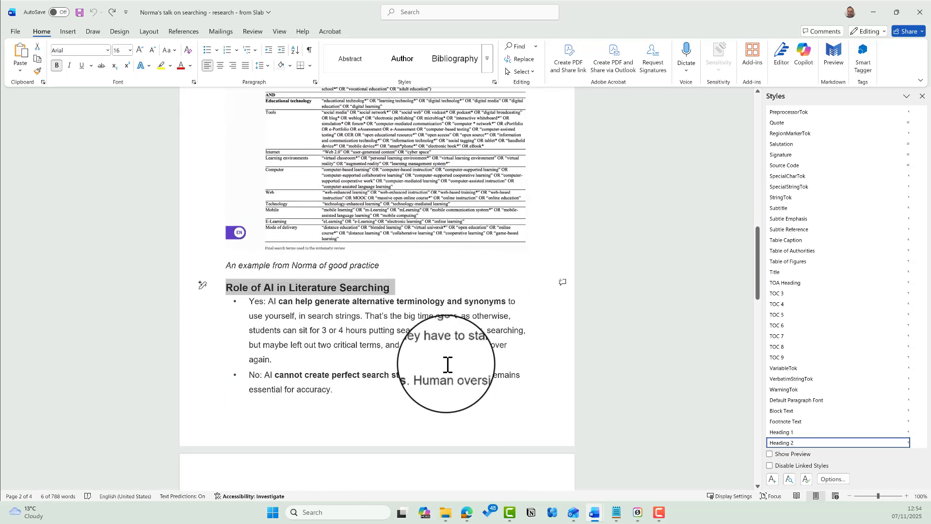
{"action": "scroll", "coordinate": [542, 379], "scroll_direction": "up", "scroll_amount": 3}
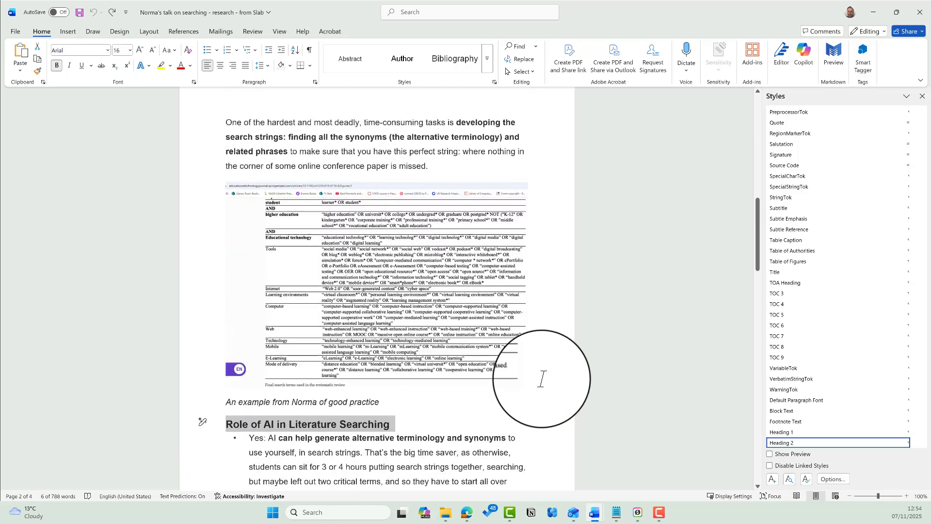
{"action": "scroll", "coordinate": [543, 379], "scroll_direction": "up", "scroll_amount": 12}
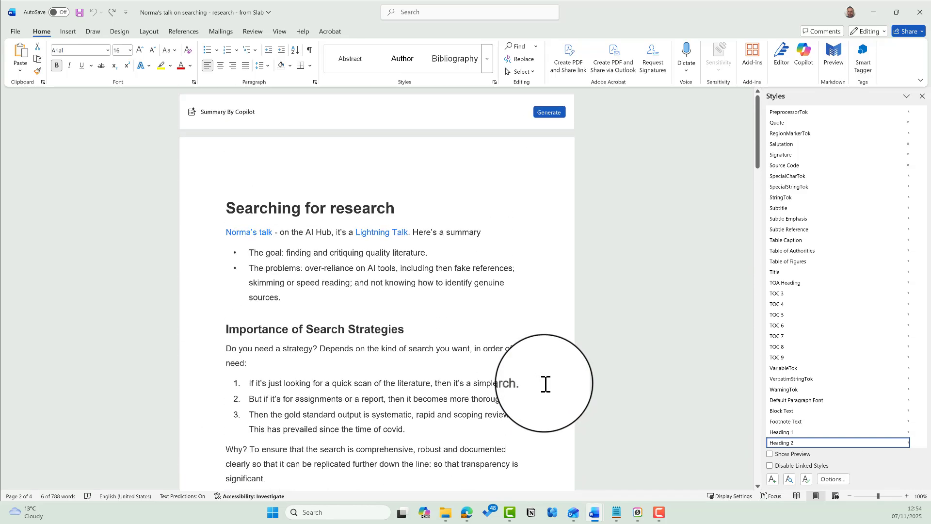
- Insert Automatic Table 1 on a new line after 'sources.'
{"action": "left_click", "coordinate": [378, 305]}
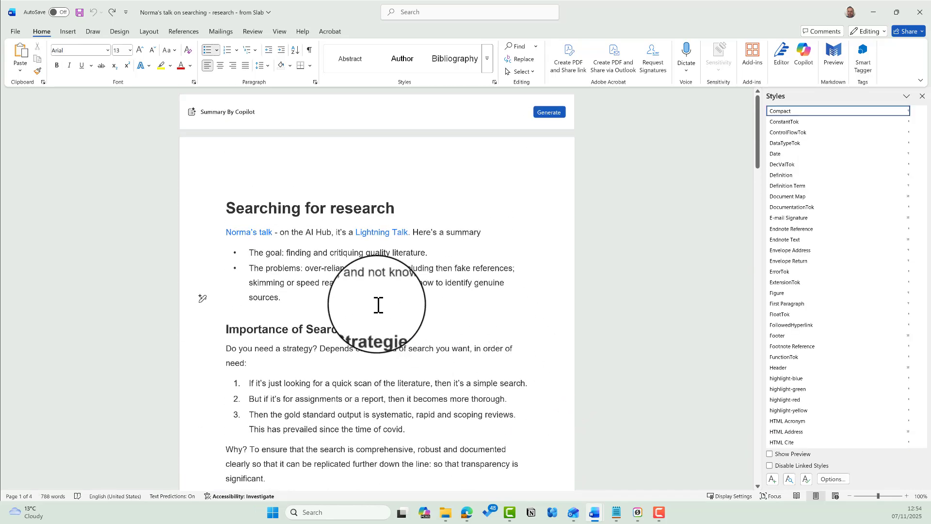
{"action": "key", "text": "Return"}
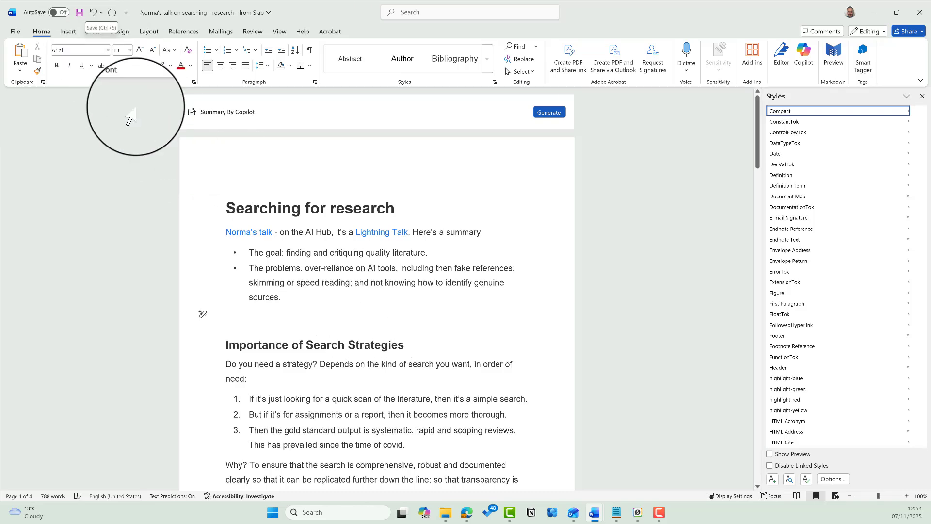
{"action": "left_click", "coordinate": [187, 33]}
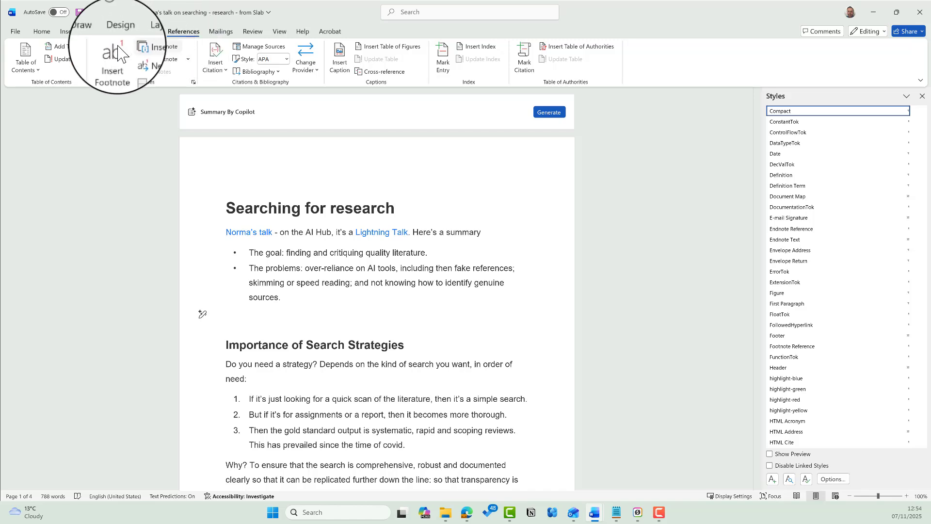
{"action": "left_click", "coordinate": [28, 67]}
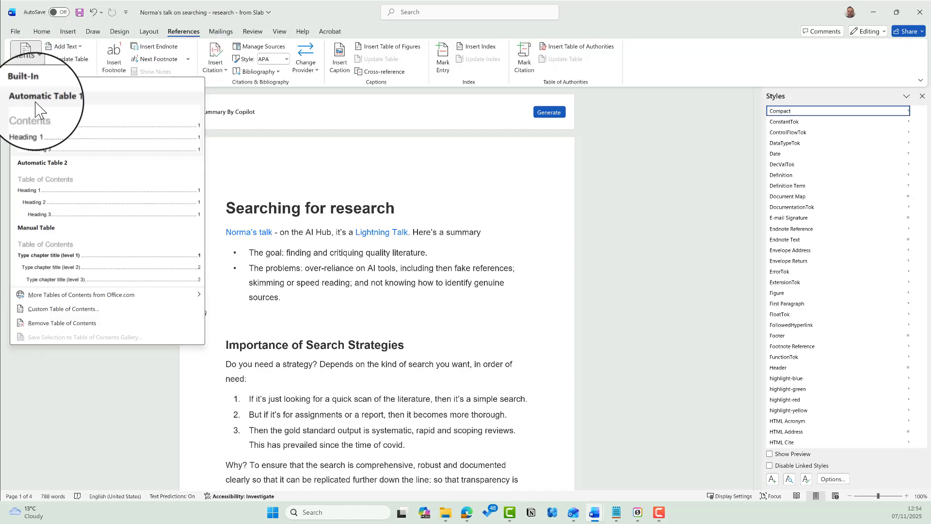
{"action": "left_click", "coordinate": [39, 121]}
{"action": "scroll", "coordinate": [310, 259], "scroll_direction": "up", "scroll_amount": 5}
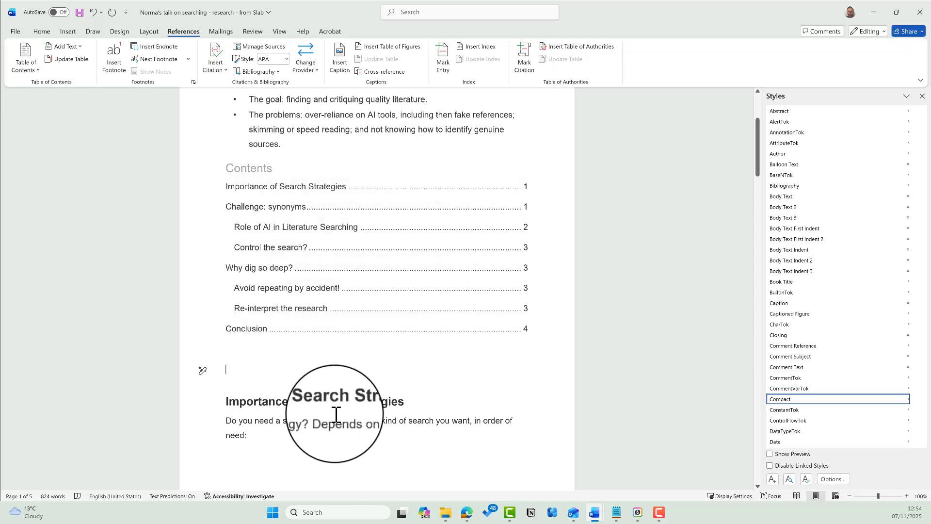
- Check the styles of the new table of contents entries
{"action": "left_click", "coordinate": [261, 189]}
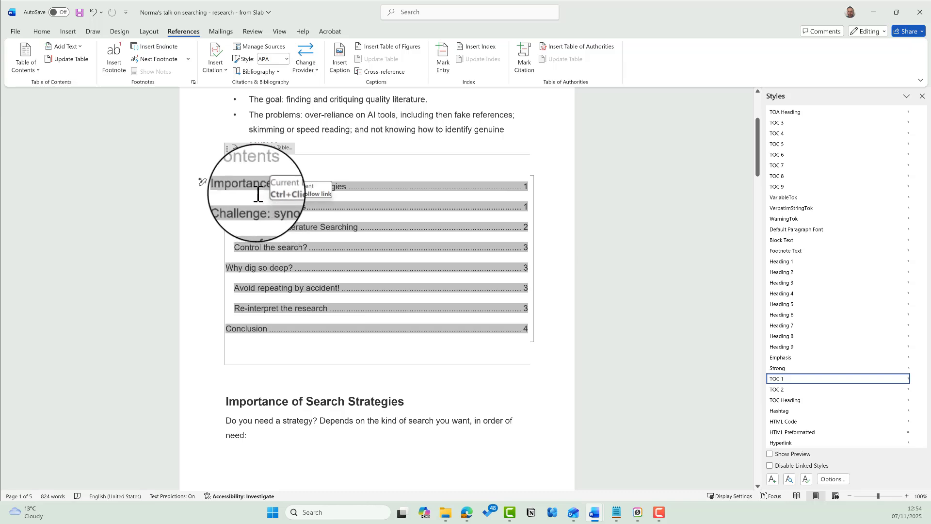
{"action": "left_click", "coordinate": [229, 194]}
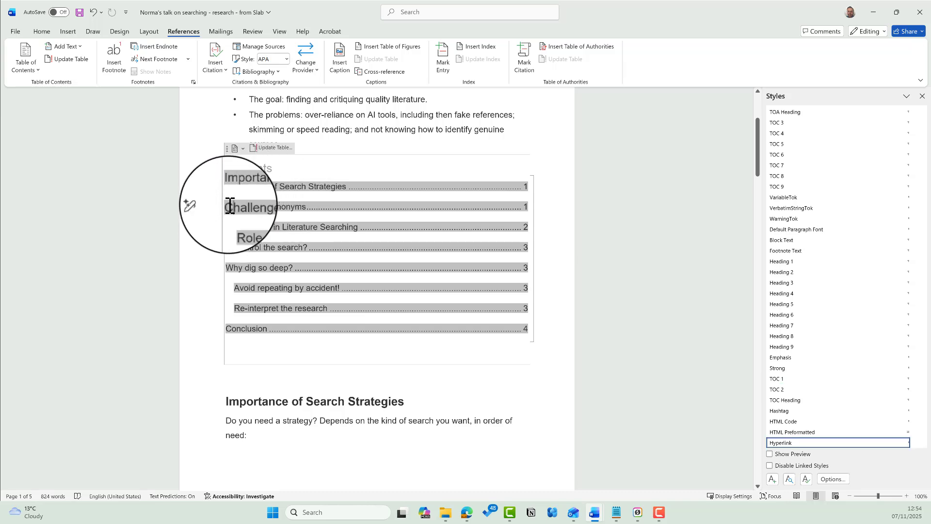
{"action": "left_click", "coordinate": [254, 228]}
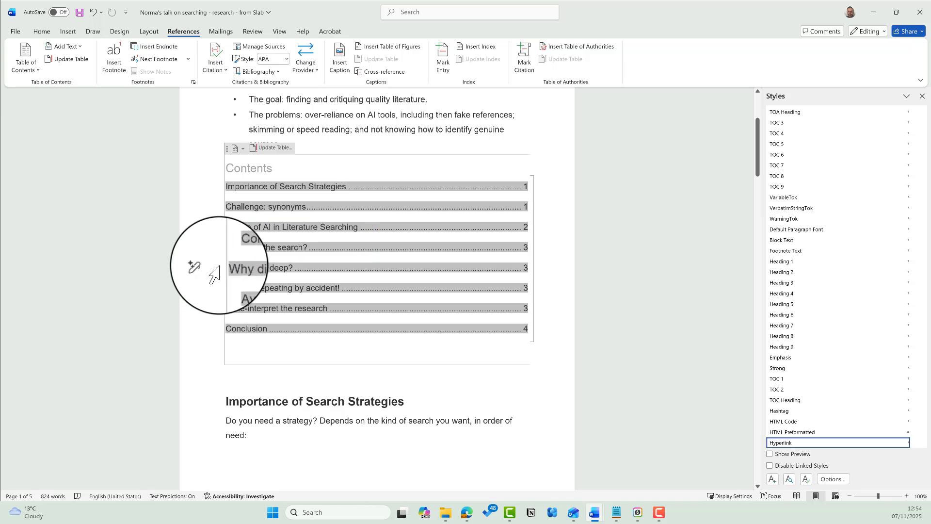
{"action": "left_click", "coordinate": [241, 289]}
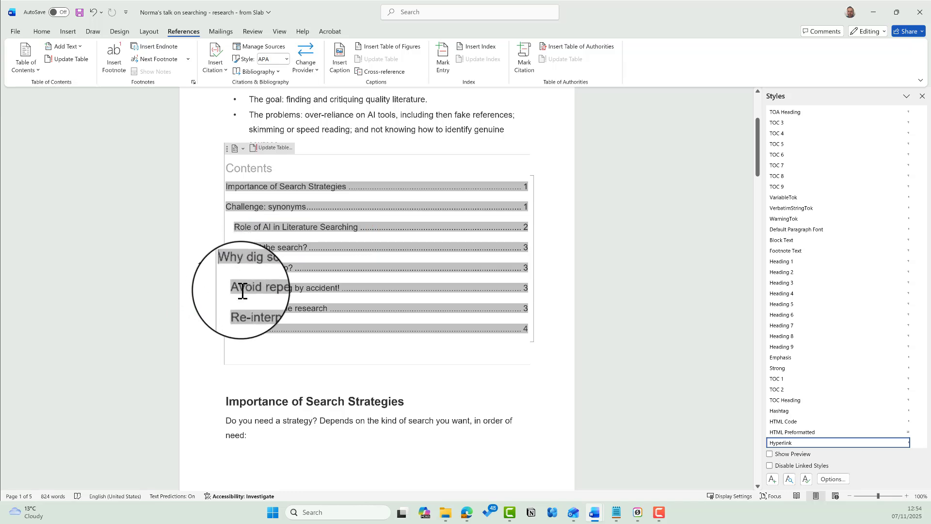
{"action": "left_click", "coordinate": [245, 308]}
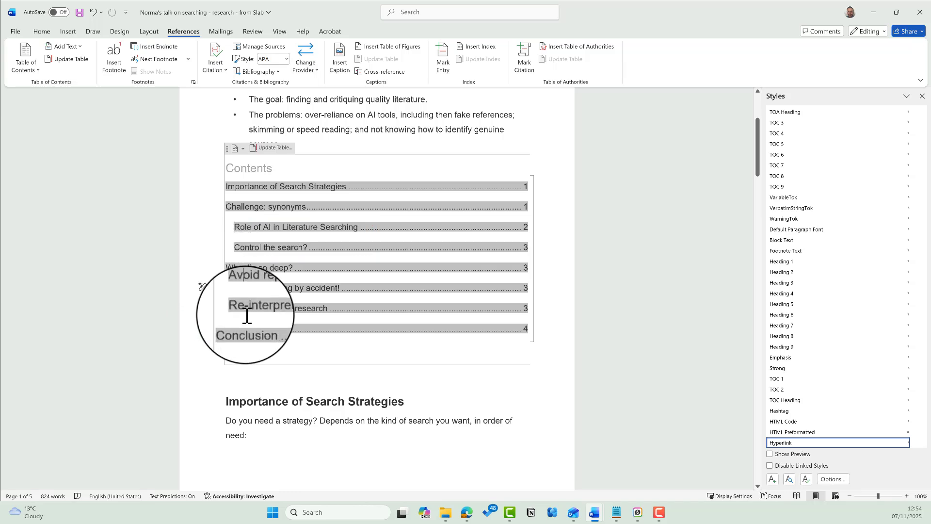
- Check the first section heading's style, then close the Styles pane
{"action": "left_click", "coordinate": [253, 386]}
{"action": "left_click", "coordinate": [262, 401]}
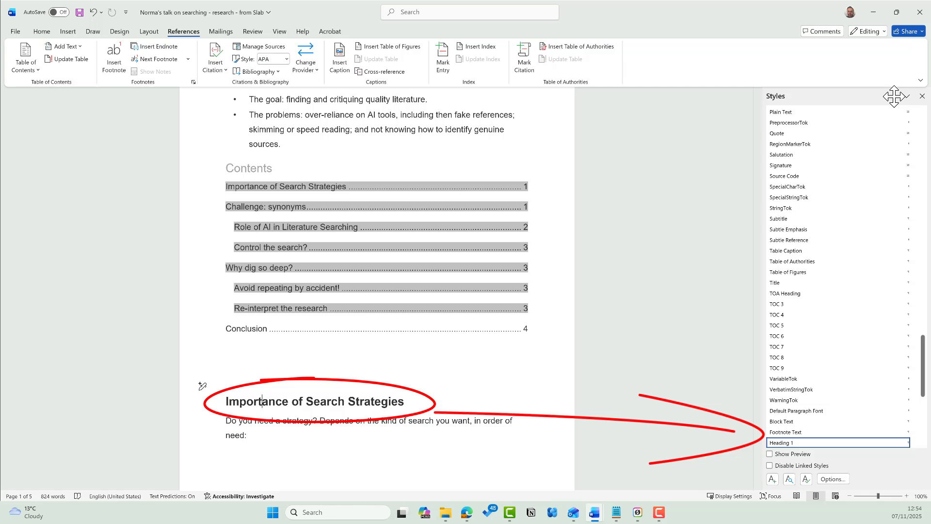
{"action": "left_click", "coordinate": [921, 96]}
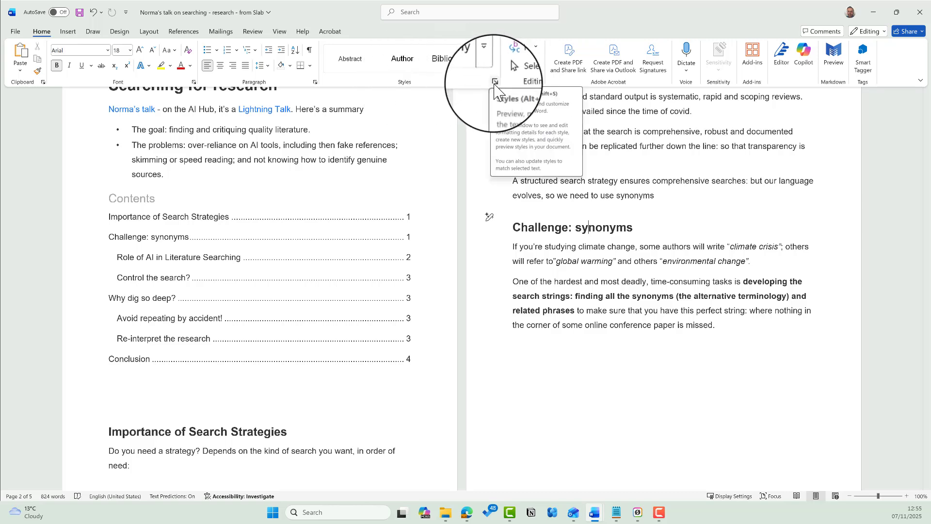
- Reopen the Styles pane with the Home launcher and show the Design style sets
{"action": "left_click", "coordinate": [494, 82]}
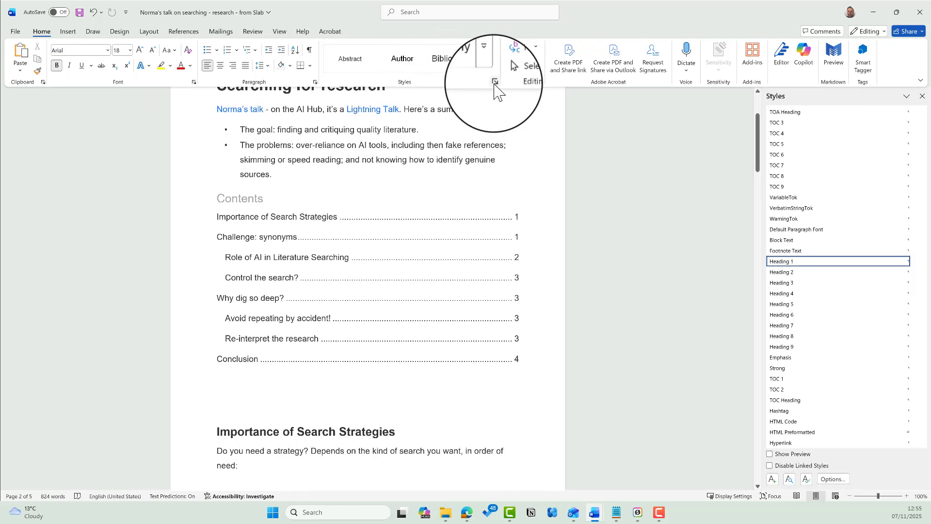
{"action": "left_click", "coordinate": [406, 236]}
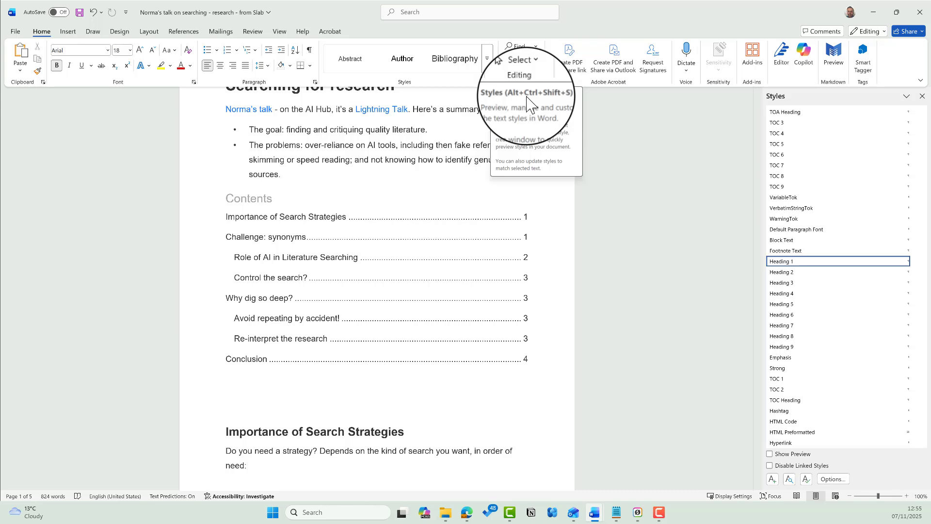
{"action": "left_click", "coordinate": [120, 33]}
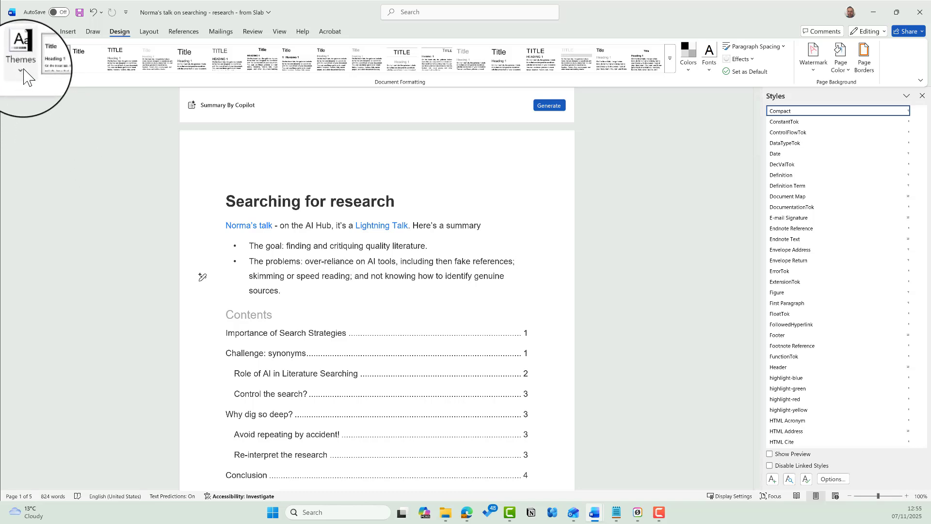
{"action": "left_click", "coordinate": [21, 63]}
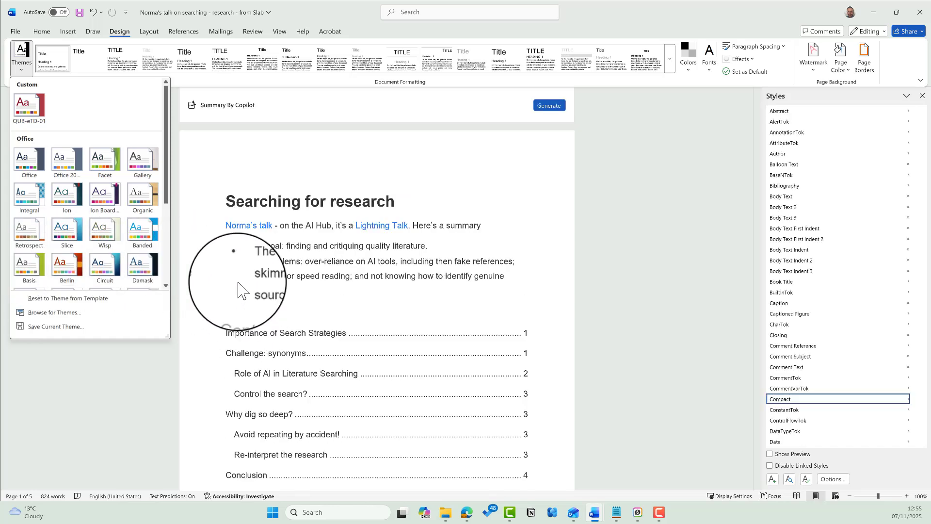
{"action": "scroll", "coordinate": [262, 290], "scroll_direction": "down", "scroll_amount": 3}
{"action": "scroll", "coordinate": [285, 289], "scroll_direction": "down", "scroll_amount": 7}
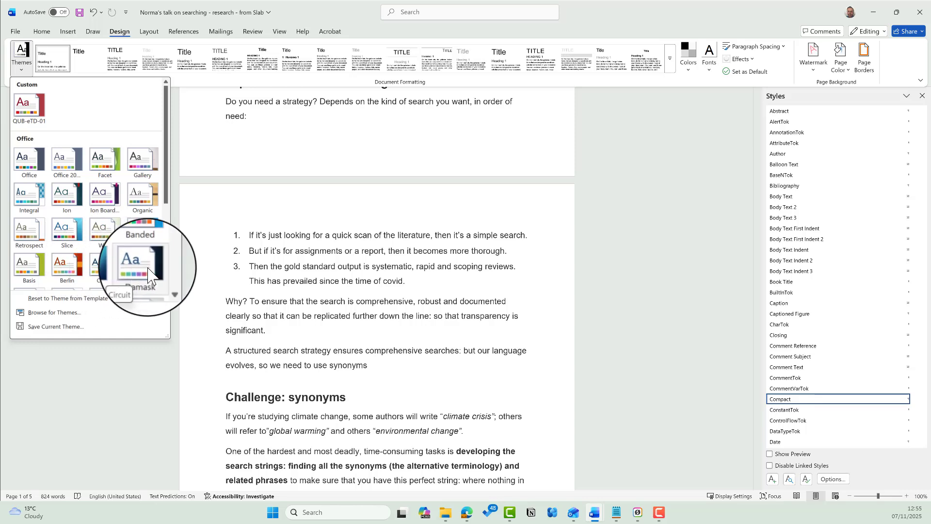
{"action": "scroll", "coordinate": [232, 301], "scroll_direction": "up", "scroll_amount": 6}
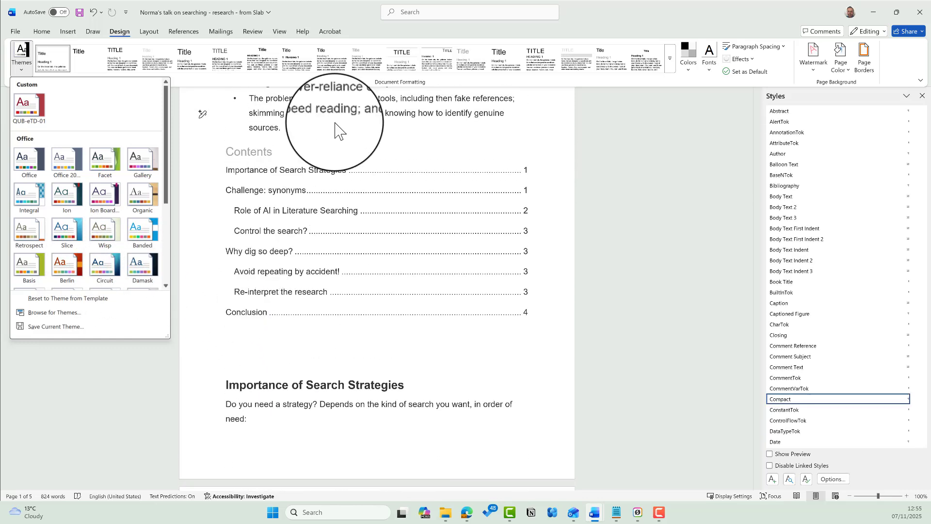
{"action": "left_click", "coordinate": [628, 138]}
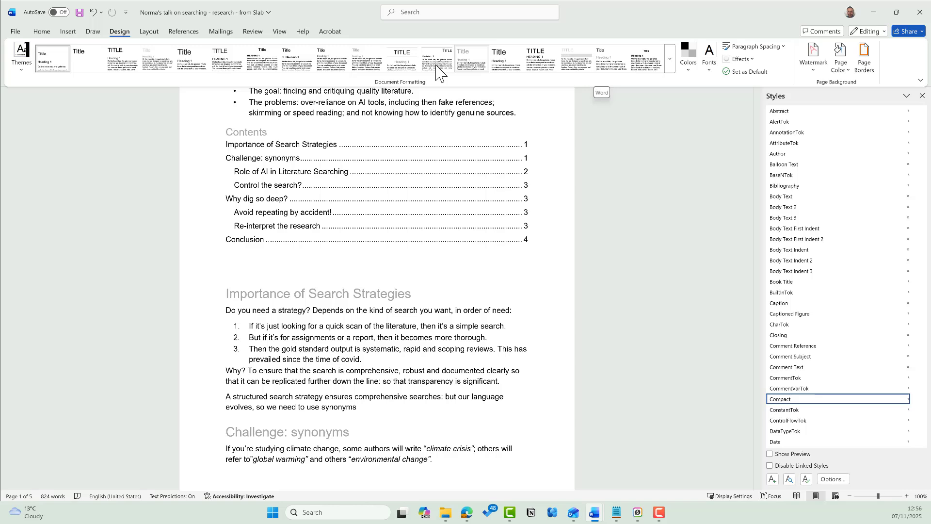
- Apply the Word style set, switch to the Office theme, then pick a centred-heading style set
{"action": "left_click", "coordinate": [575, 60]}
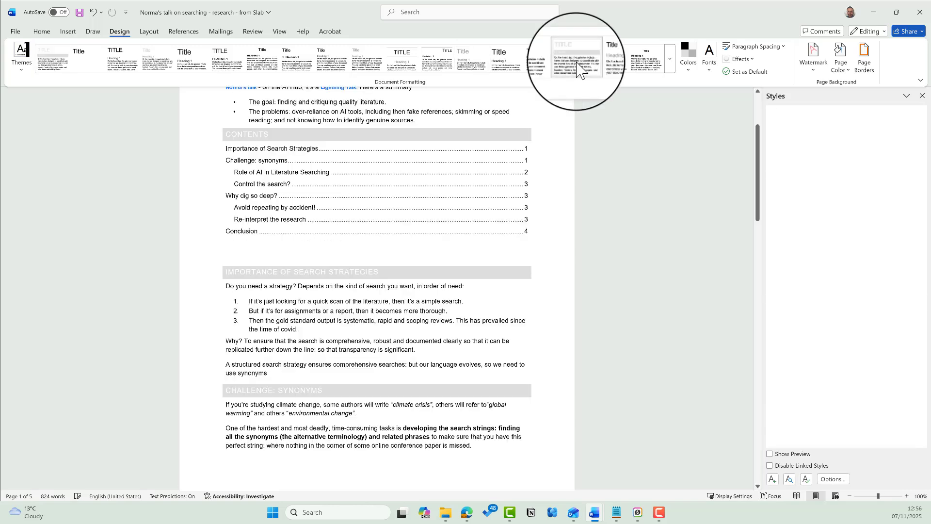
{"action": "left_click", "coordinate": [22, 65]}
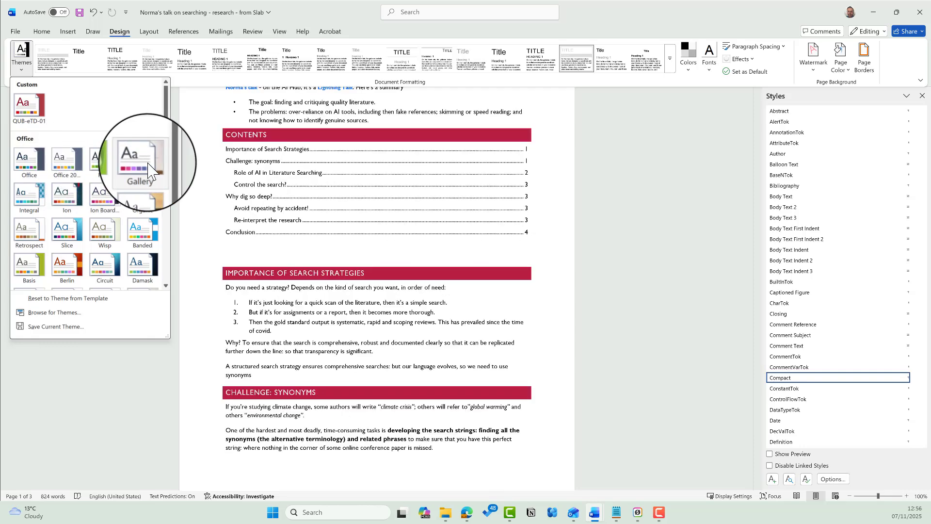
{"action": "scroll", "coordinate": [129, 261], "scroll_direction": "down", "scroll_amount": 3}
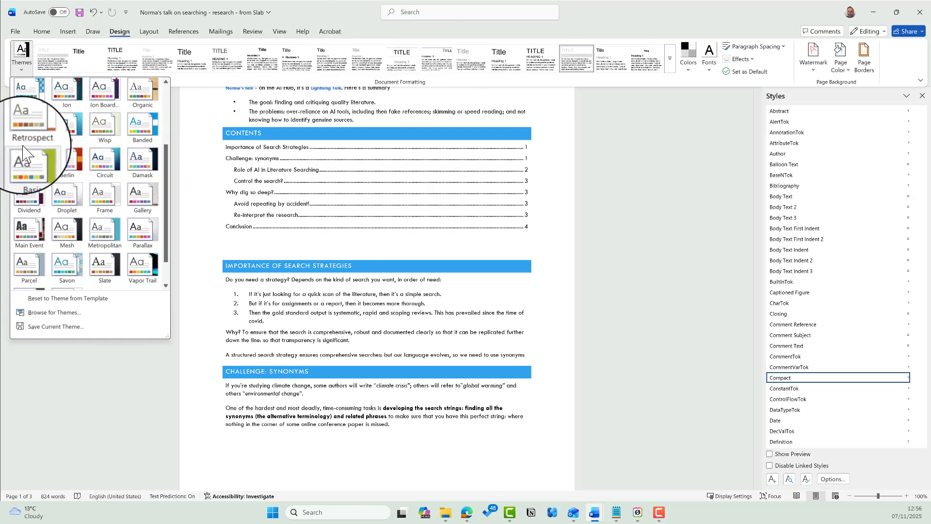
{"action": "scroll", "coordinate": [68, 194], "scroll_direction": "up", "scroll_amount": 3}
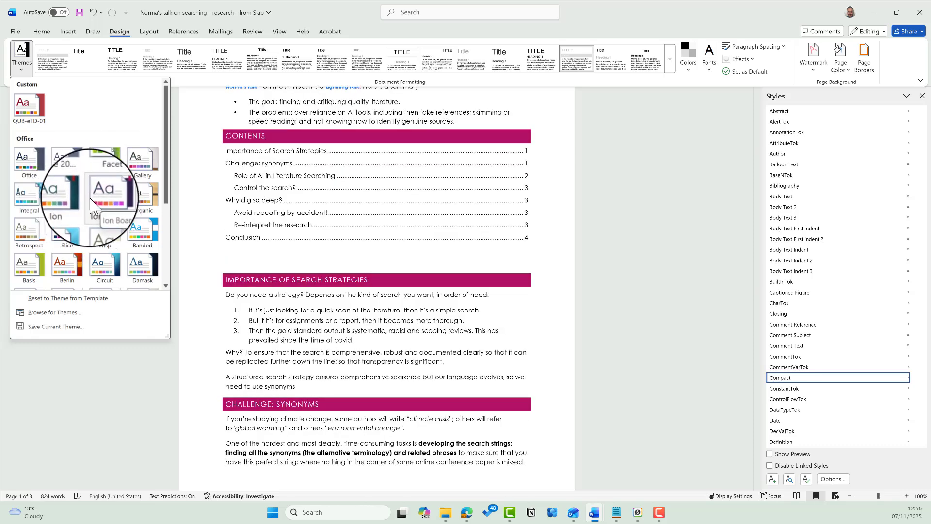
{"action": "left_click", "coordinate": [30, 162]}
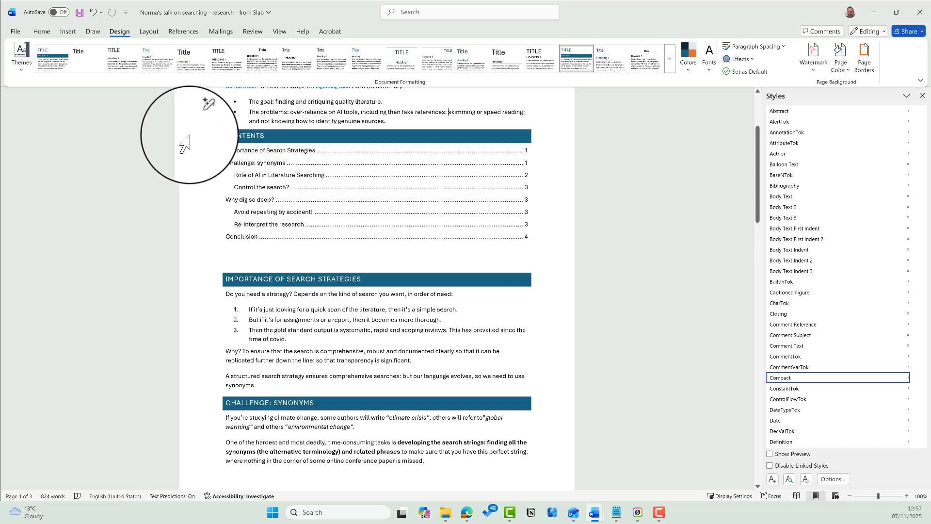
{"action": "left_click", "coordinate": [414, 65]}
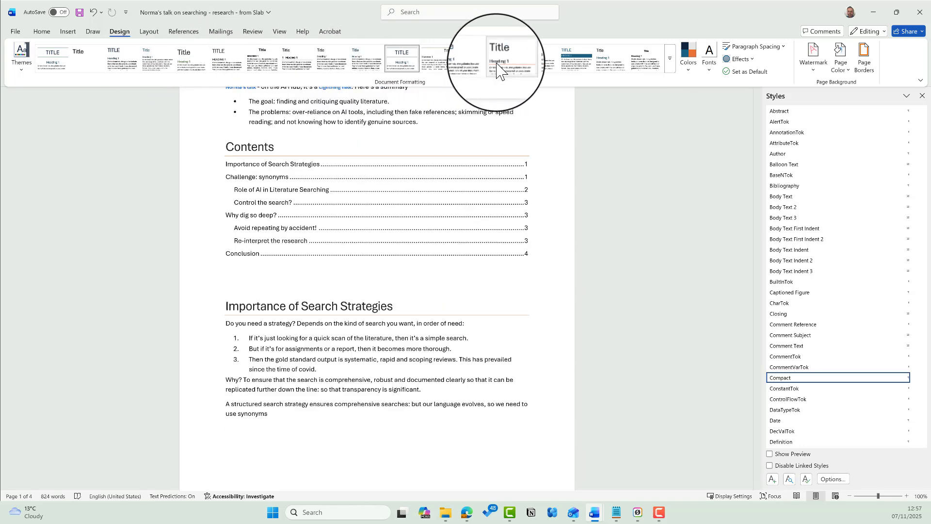
- Apply the Facet theme and a style set with dark headings over a green rule
{"action": "left_click", "coordinate": [22, 68]}
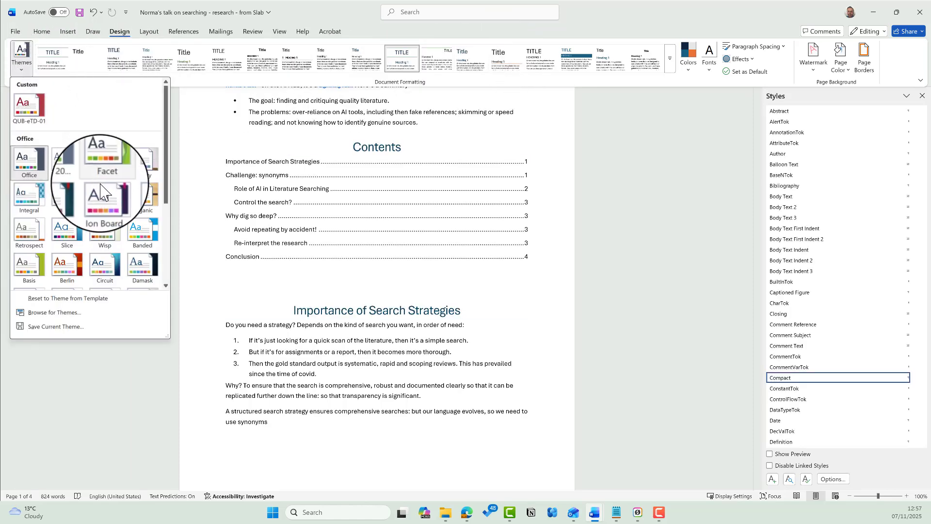
{"action": "left_click", "coordinate": [111, 170]}
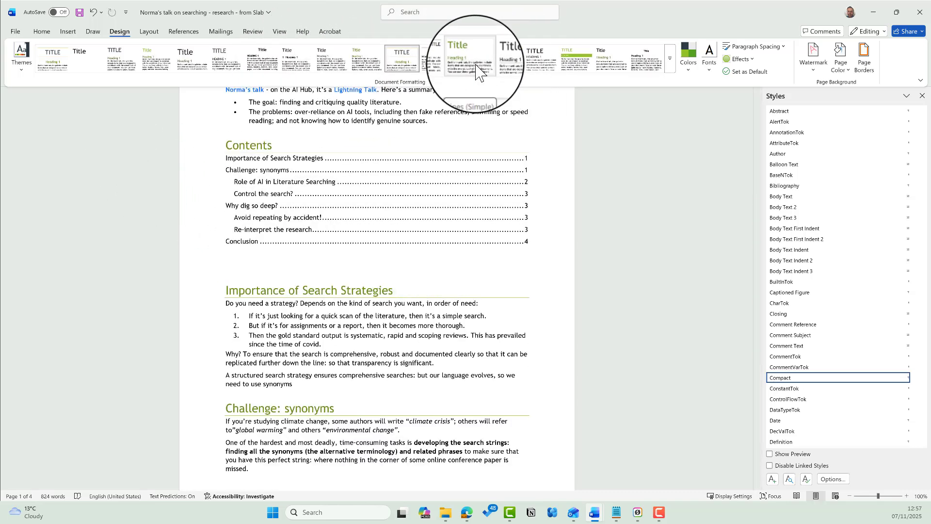
{"action": "left_click", "coordinate": [502, 70]}
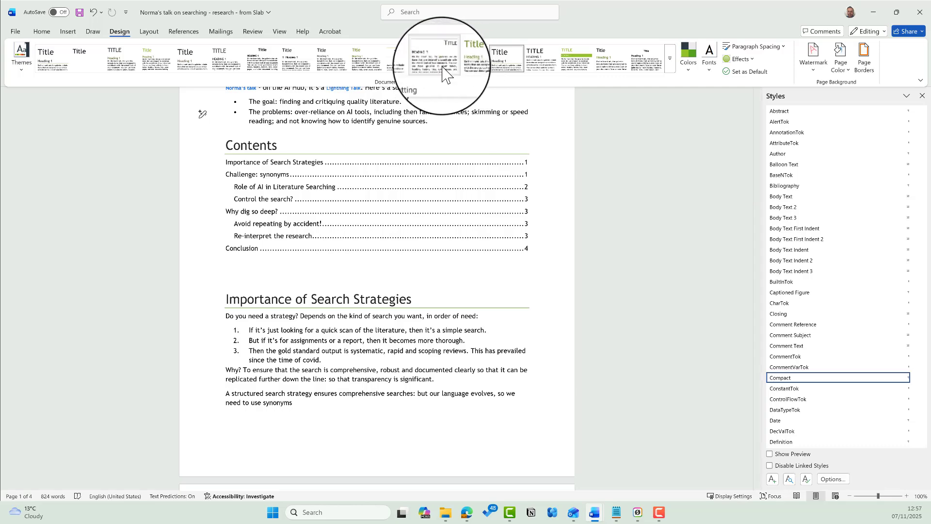
- Try the small-caps and green-heading style sets, checking the Role of AI heading's style
{"action": "left_click", "coordinate": [442, 75]}
{"action": "scroll", "coordinate": [454, 166], "scroll_direction": "up", "scroll_amount": 3}
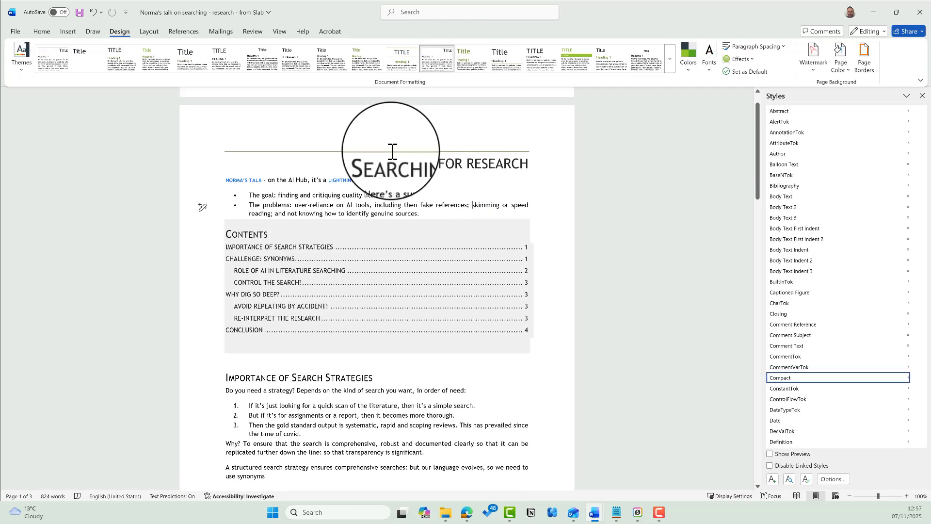
{"action": "scroll", "coordinate": [389, 220], "scroll_direction": "down", "scroll_amount": 10}
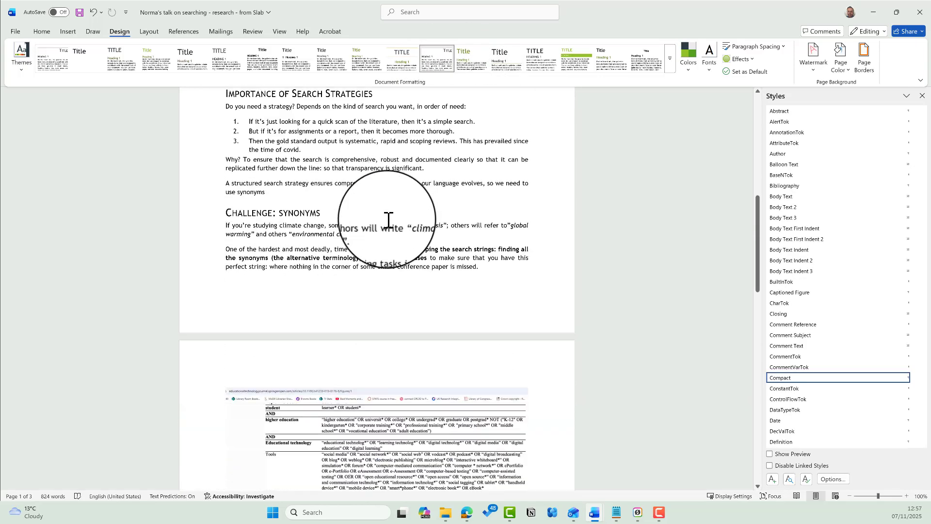
{"action": "scroll", "coordinate": [388, 220], "scroll_direction": "down", "scroll_amount": 4}
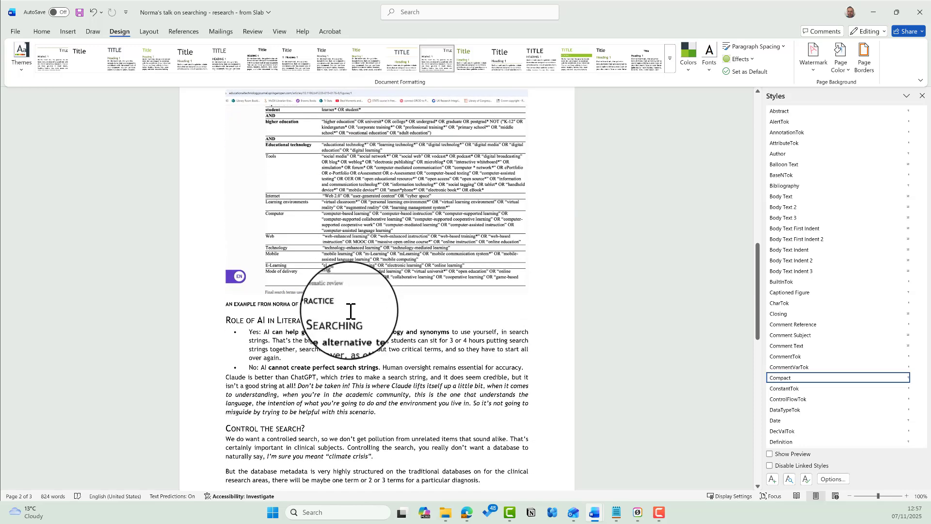
{"action": "left_click", "coordinate": [230, 320]}
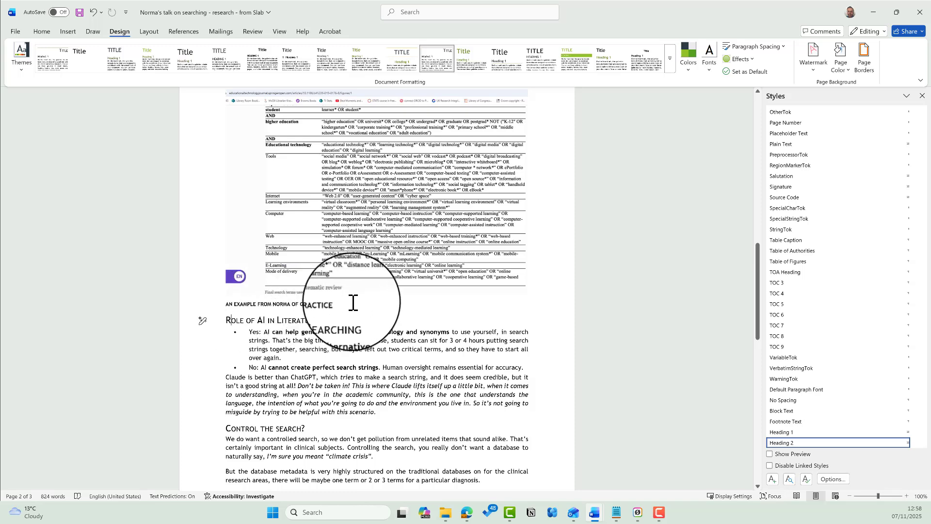
{"action": "left_click", "coordinate": [324, 320]}
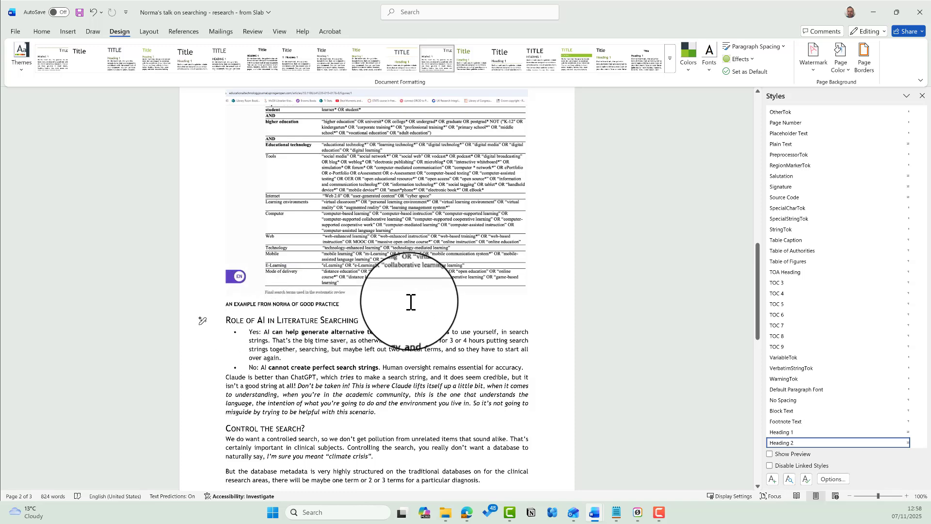
{"action": "scroll", "coordinate": [403, 252], "scroll_direction": "up", "scroll_amount": 3}
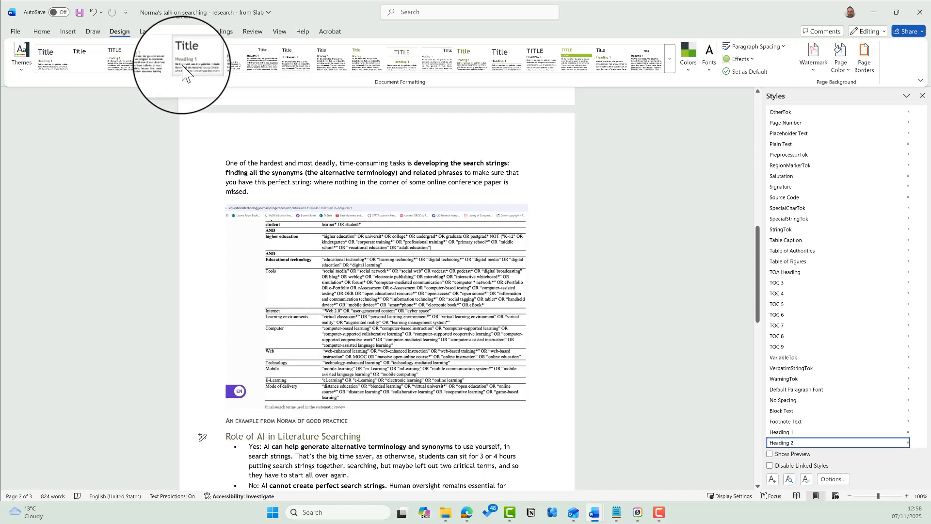
{"action": "left_click", "coordinate": [182, 68]}
{"action": "left_click", "coordinate": [75, 140]}
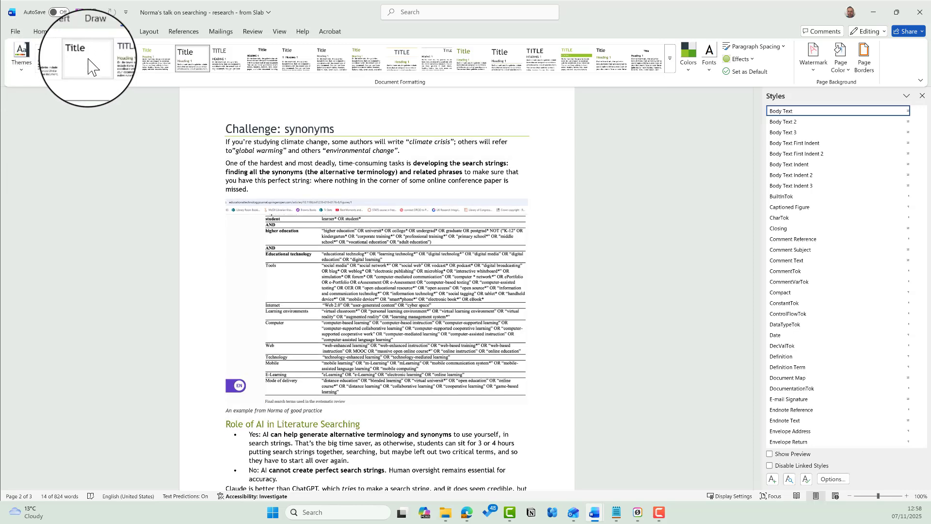
- Apply the olive-heading style set and confirm section headings use Heading 1 and Heading 2
{"action": "left_click", "coordinate": [89, 63]}
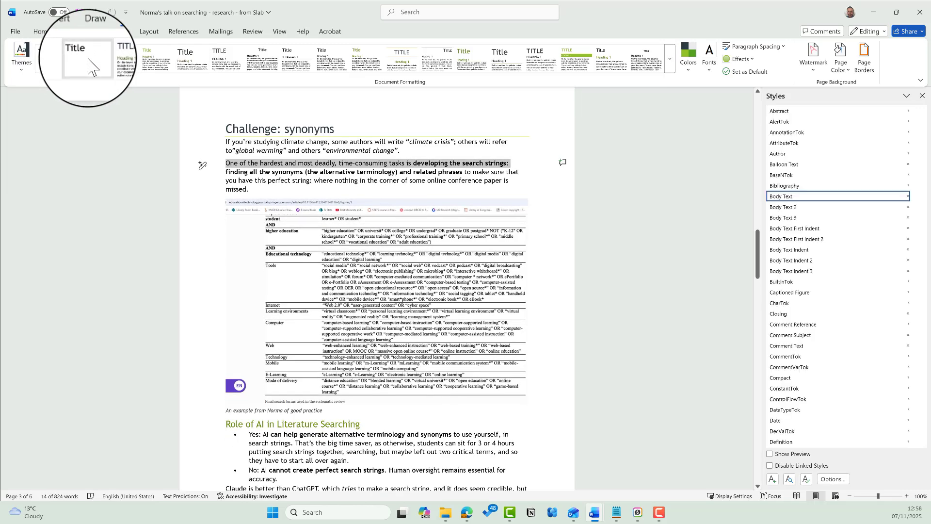
{"action": "scroll", "coordinate": [322, 187], "scroll_direction": "up", "scroll_amount": 5}
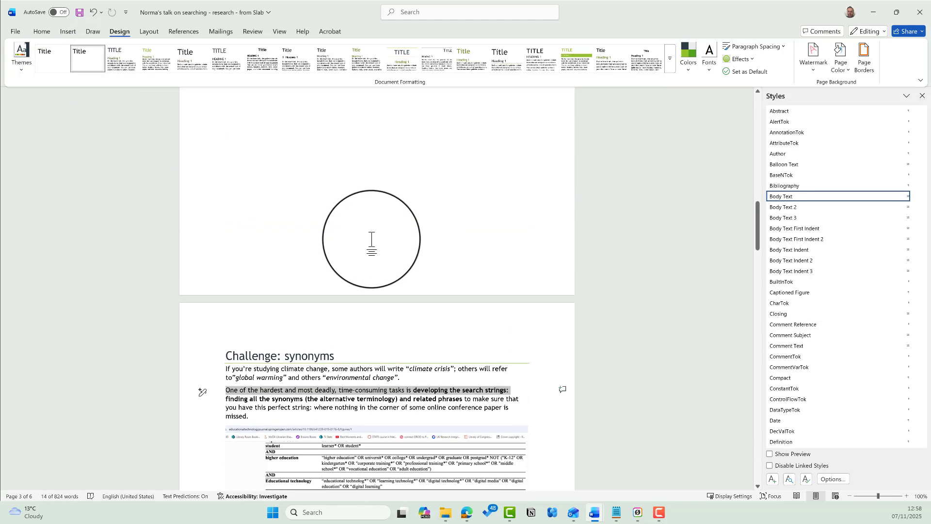
{"action": "scroll", "coordinate": [372, 239], "scroll_direction": "up", "scroll_amount": 10}
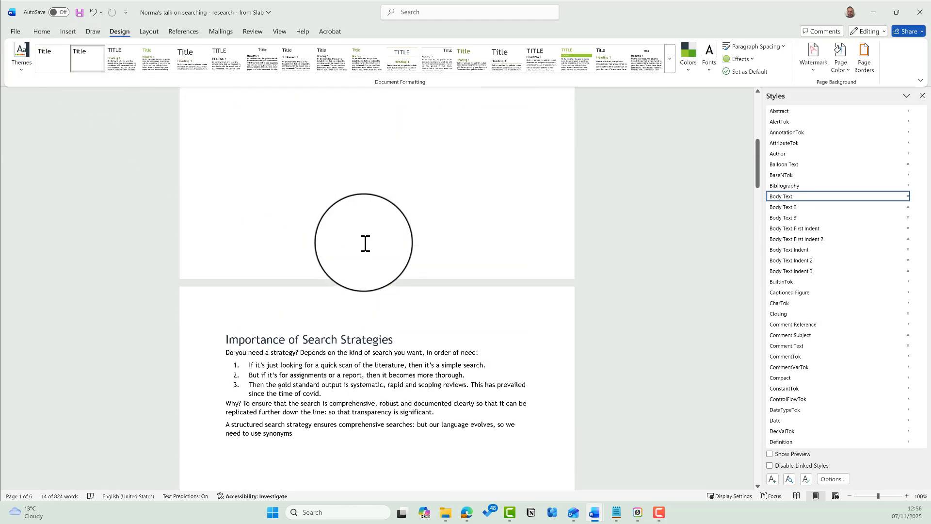
{"action": "scroll", "coordinate": [364, 244], "scroll_direction": "up", "scroll_amount": 10}
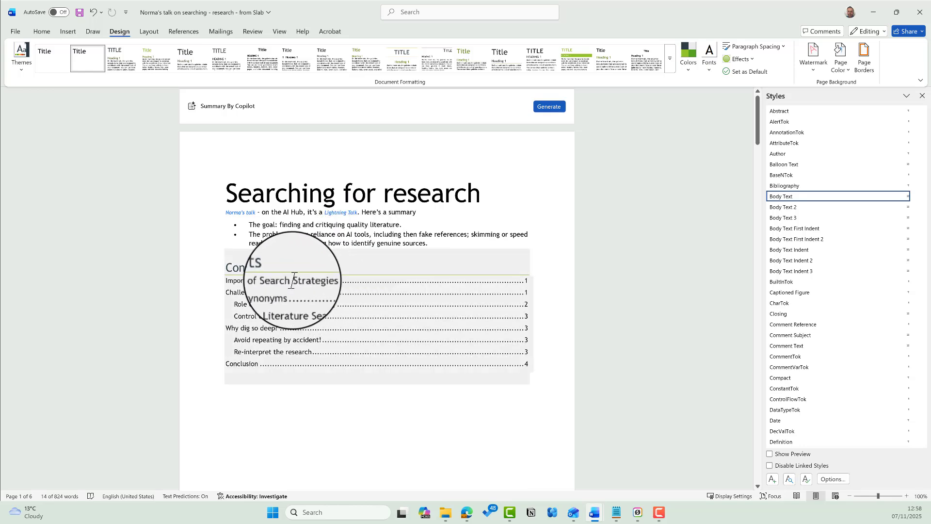
{"action": "left_click", "coordinate": [287, 278]}
{"action": "scroll", "coordinate": [395, 293], "scroll_direction": "down", "scroll_amount": 10}
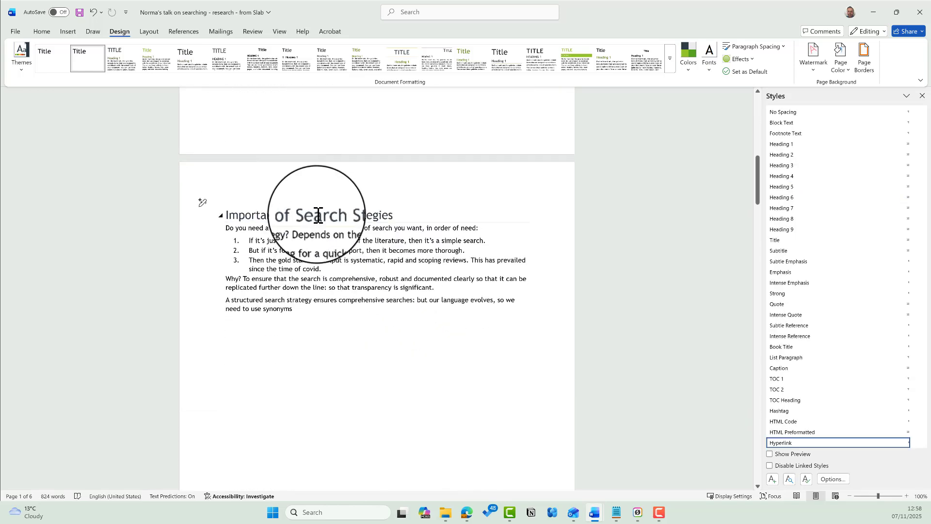
{"action": "left_click", "coordinate": [317, 215]}
{"action": "scroll", "coordinate": [361, 269], "scroll_direction": "down", "scroll_amount": 10}
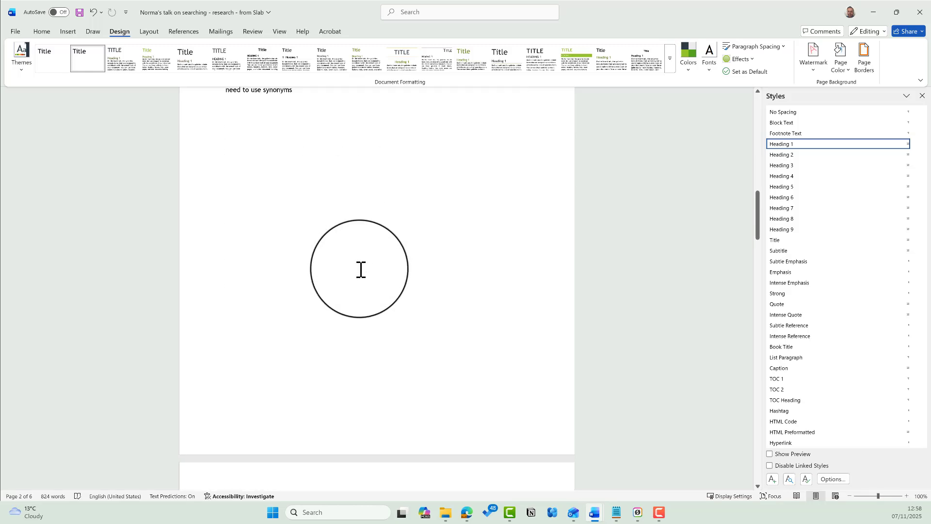
{"action": "scroll", "coordinate": [299, 198], "scroll_direction": "down", "scroll_amount": 5}
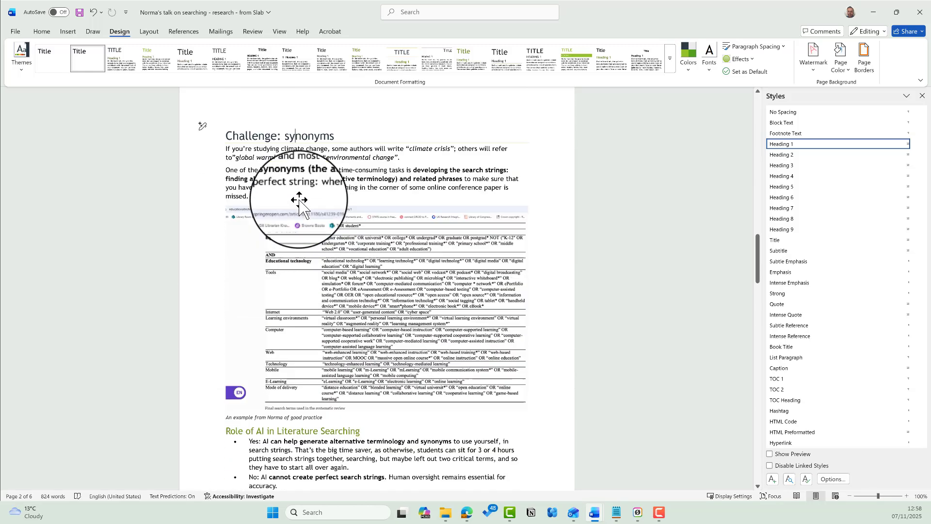
{"action": "left_click", "coordinate": [306, 257]}
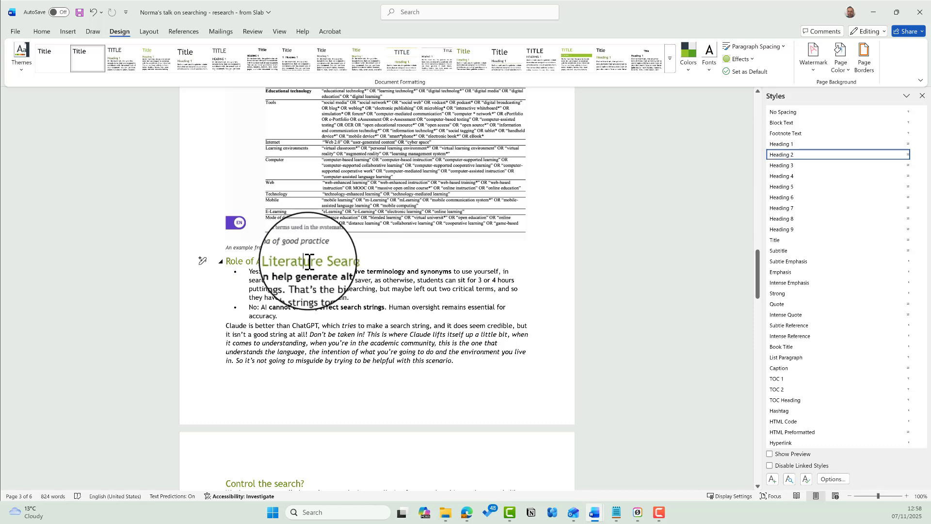
{"action": "scroll", "coordinate": [321, 271], "scroll_direction": "down", "scroll_amount": 7}
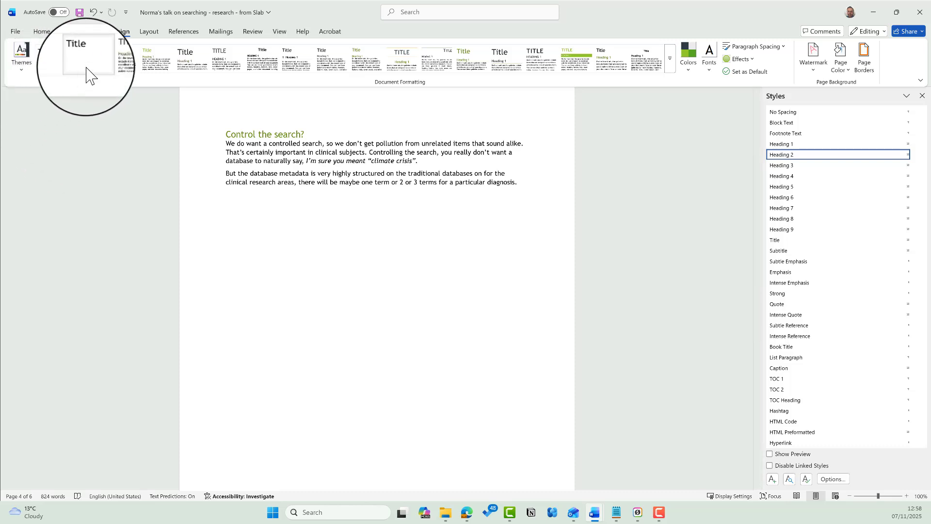
{"action": "left_click", "coordinate": [22, 73]}
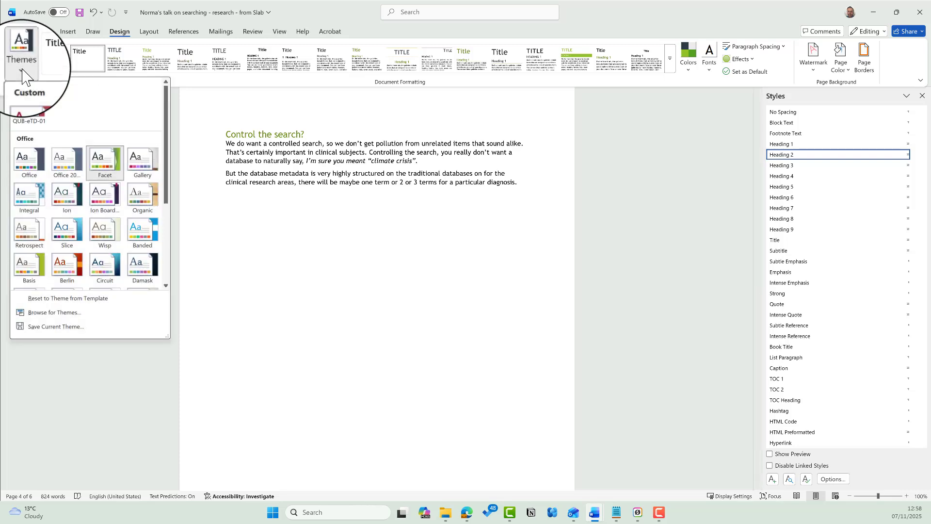
{"action": "left_click", "coordinate": [27, 106]}
{"action": "scroll", "coordinate": [318, 245], "scroll_direction": "up", "scroll_amount": 4}
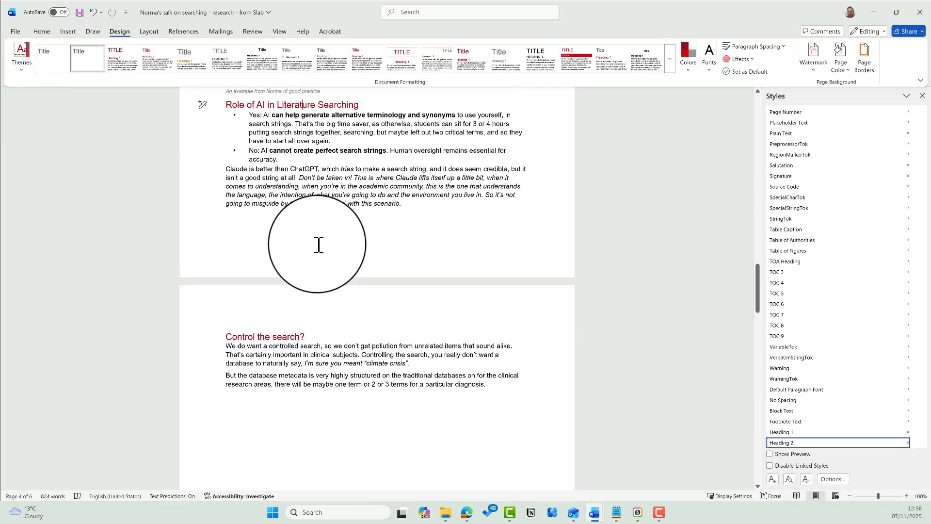
{"action": "scroll", "coordinate": [319, 245], "scroll_direction": "up", "scroll_amount": 15}
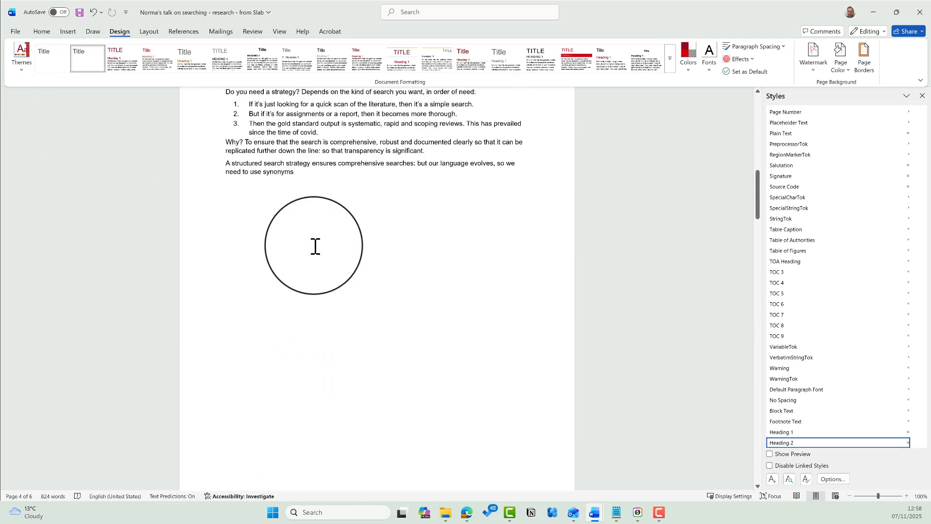
{"action": "scroll", "coordinate": [315, 246], "scroll_direction": "up", "scroll_amount": 15}
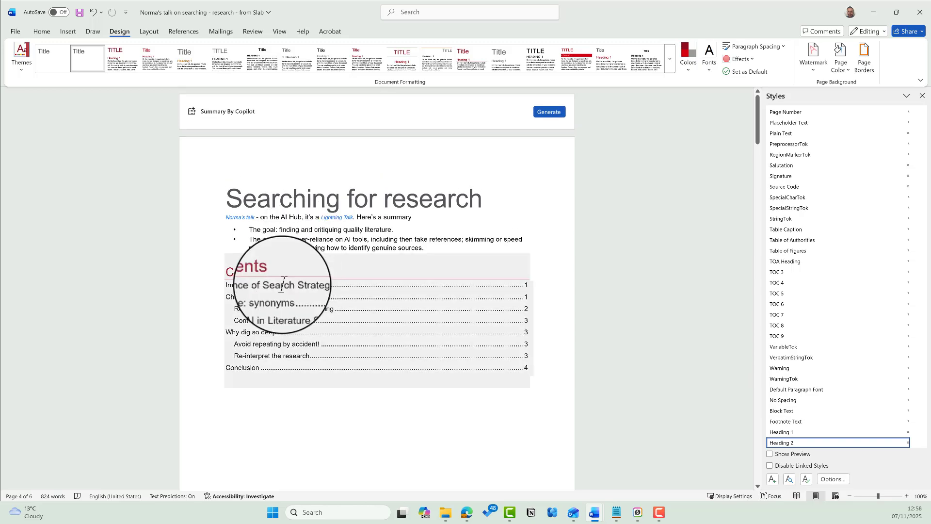
{"action": "scroll", "coordinate": [304, 240], "scroll_direction": "down", "scroll_amount": 15}
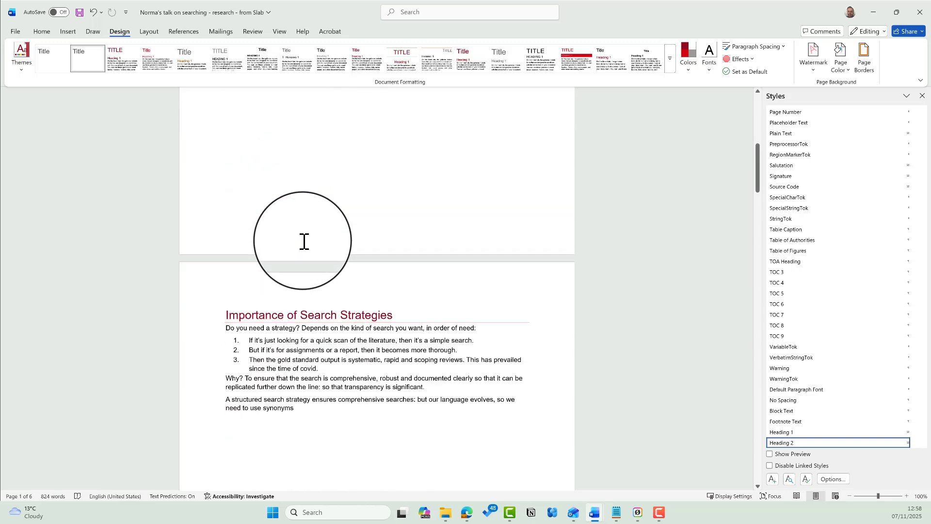
{"action": "scroll", "coordinate": [307, 244], "scroll_direction": "down", "scroll_amount": 15}
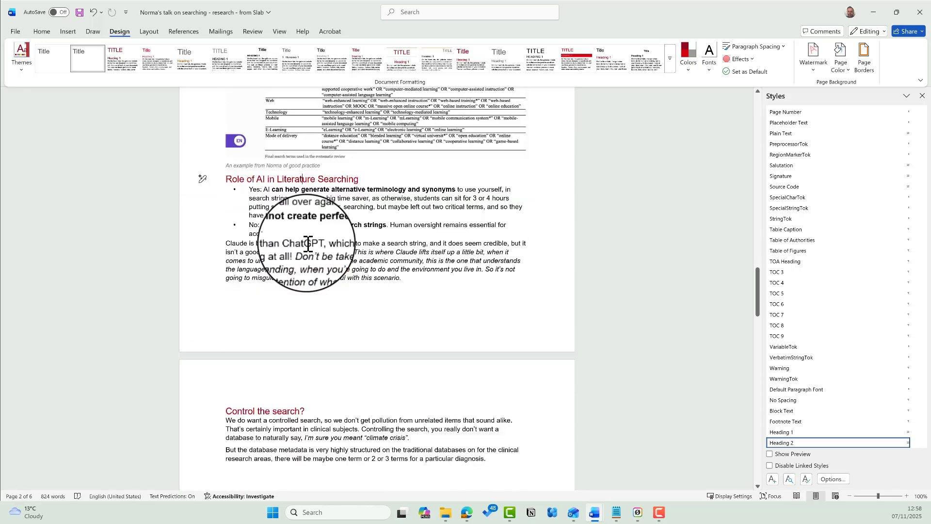
{"action": "scroll", "coordinate": [310, 246], "scroll_direction": "down", "scroll_amount": 15}
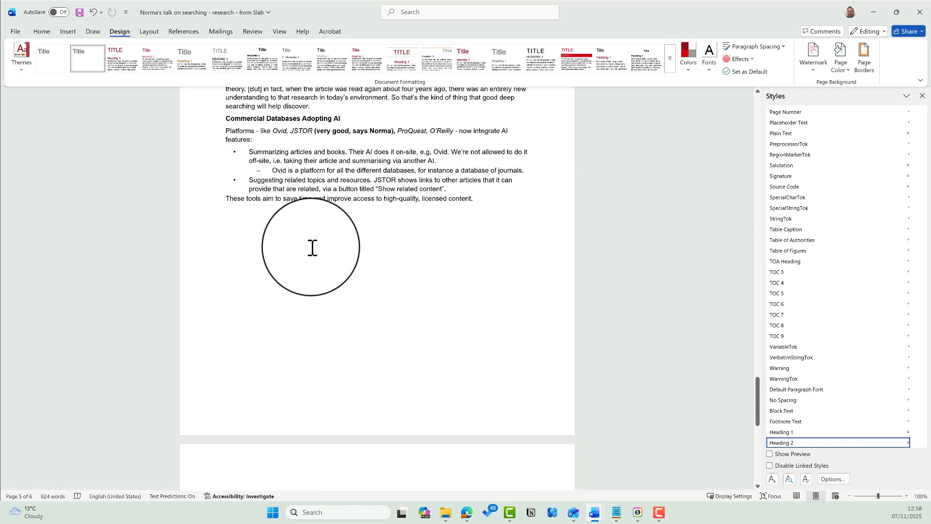
{"action": "scroll", "coordinate": [517, 267], "scroll_direction": "down", "scroll_amount": 3}
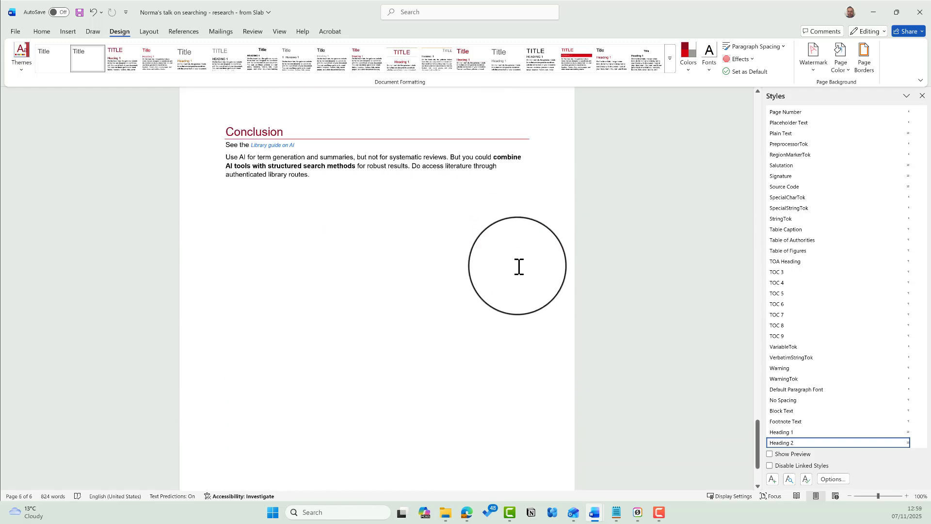
{"action": "scroll", "coordinate": [95, 183], "scroll_direction": "up", "scroll_amount": 7}
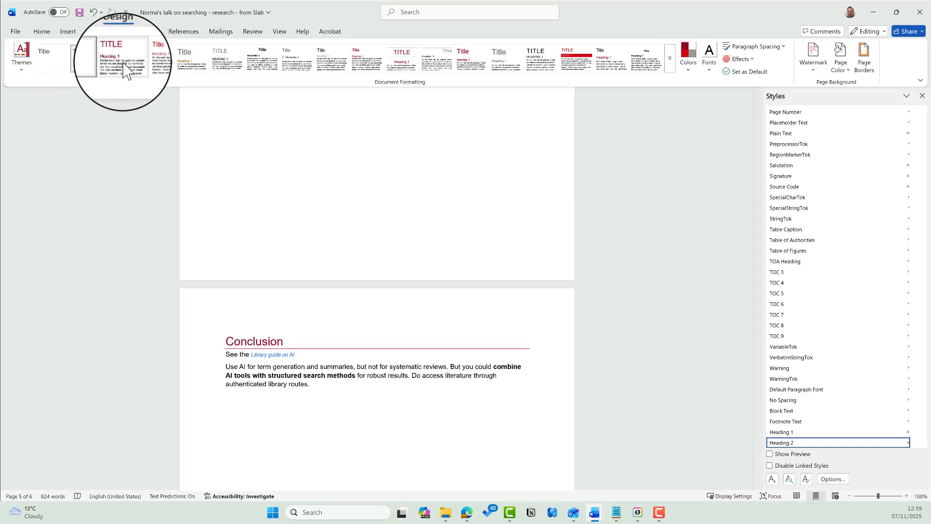
- Try another style set, then settle on the plainer Title set with dark red sentence-case headings
{"action": "left_click", "coordinate": [123, 59]}
{"action": "scroll", "coordinate": [168, 212], "scroll_direction": "up", "scroll_amount": 20}
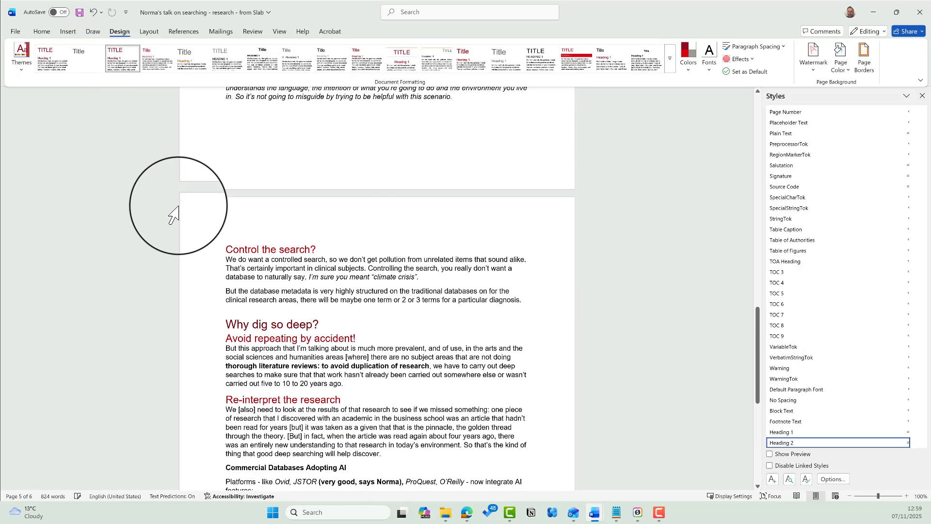
{"action": "scroll", "coordinate": [168, 224], "scroll_direction": "up", "scroll_amount": 4}
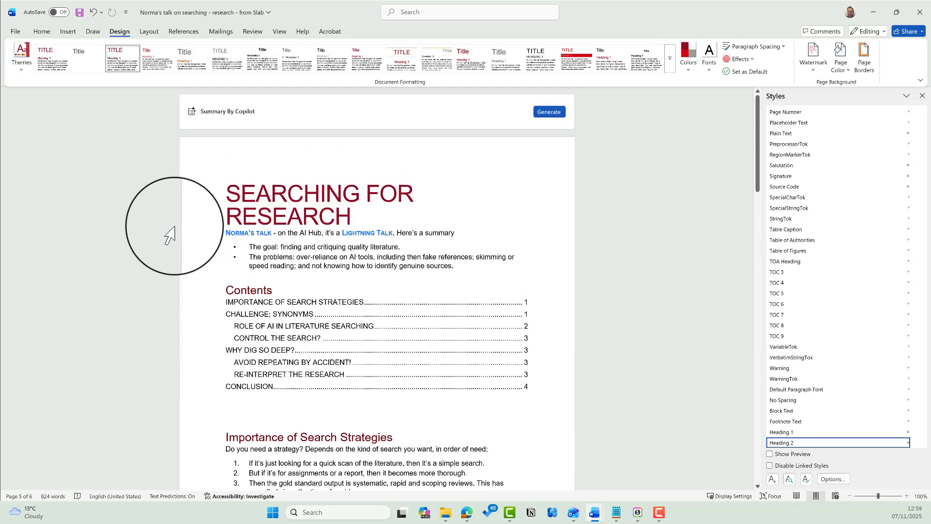
{"action": "scroll", "coordinate": [168, 232], "scroll_direction": "down", "scroll_amount": 12}
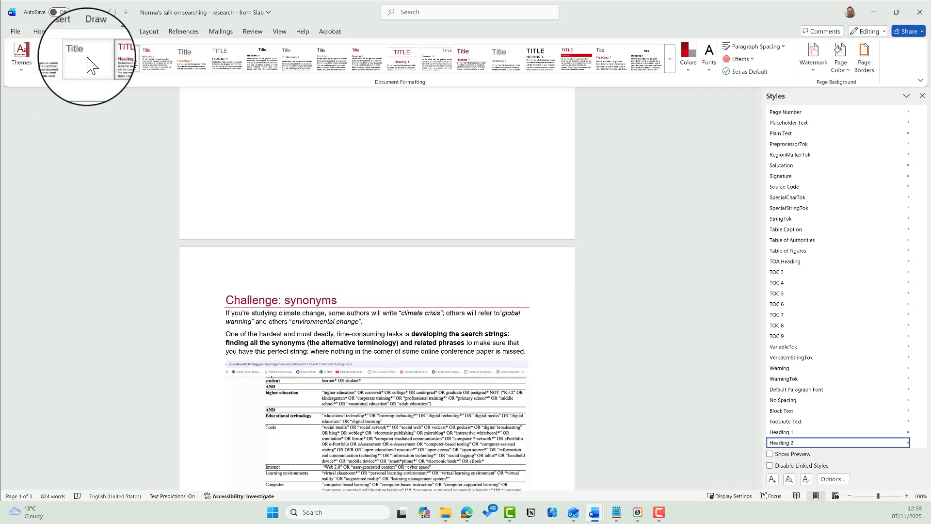
{"action": "left_click", "coordinate": [87, 63]}
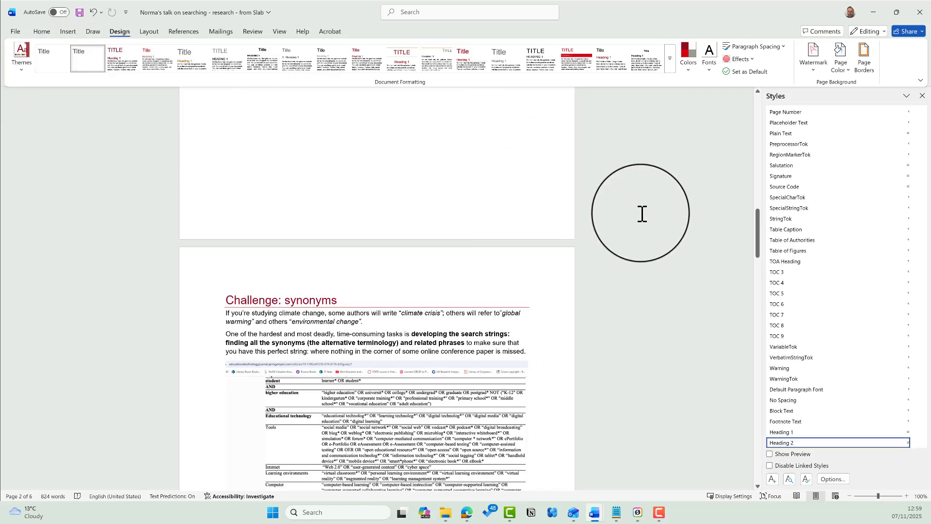
{"action": "scroll", "coordinate": [642, 214], "scroll_direction": "up", "scroll_amount": 15}
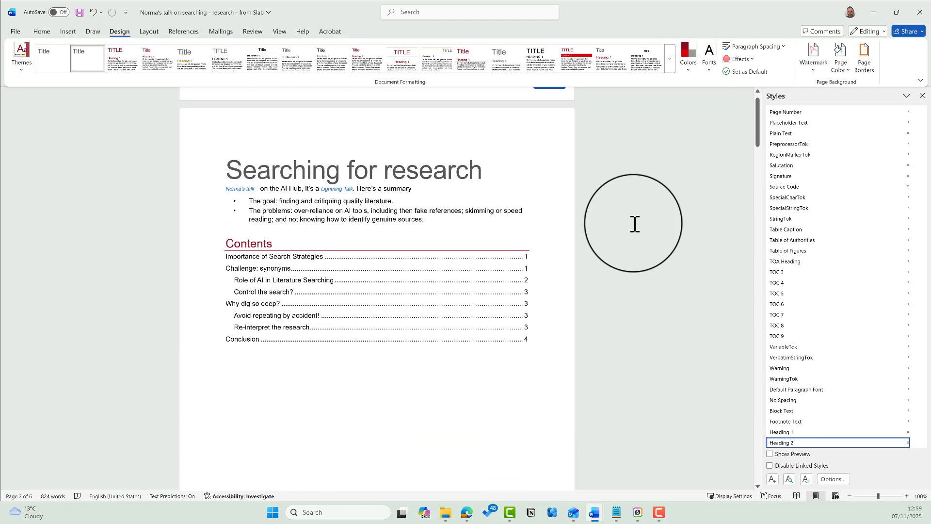
{"action": "scroll", "coordinate": [634, 224], "scroll_direction": "up", "scroll_amount": 1}
{"action": "scroll", "coordinate": [567, 263], "scroll_direction": "down", "scroll_amount": 15}
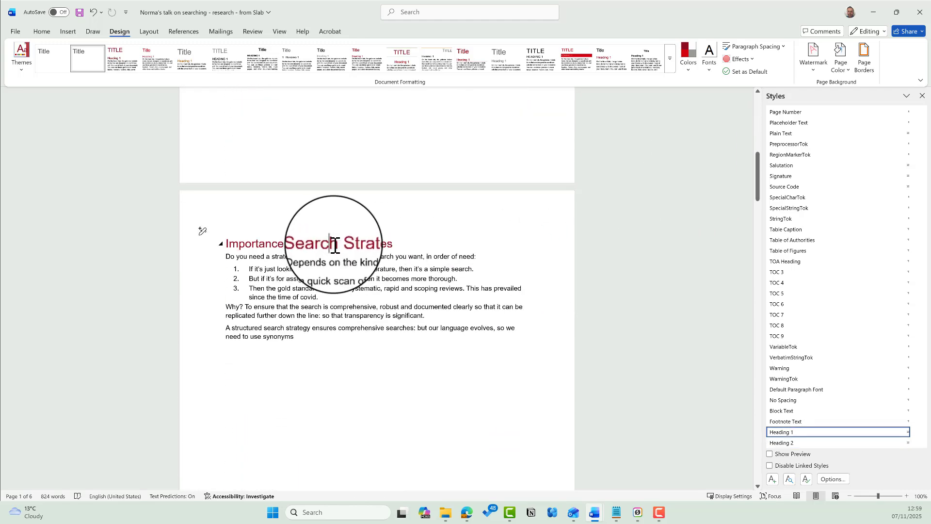
{"action": "scroll", "coordinate": [570, 276], "scroll_direction": "down", "scroll_amount": 3}
{"action": "scroll", "coordinate": [570, 276], "scroll_direction": "up", "scroll_amount": 2}
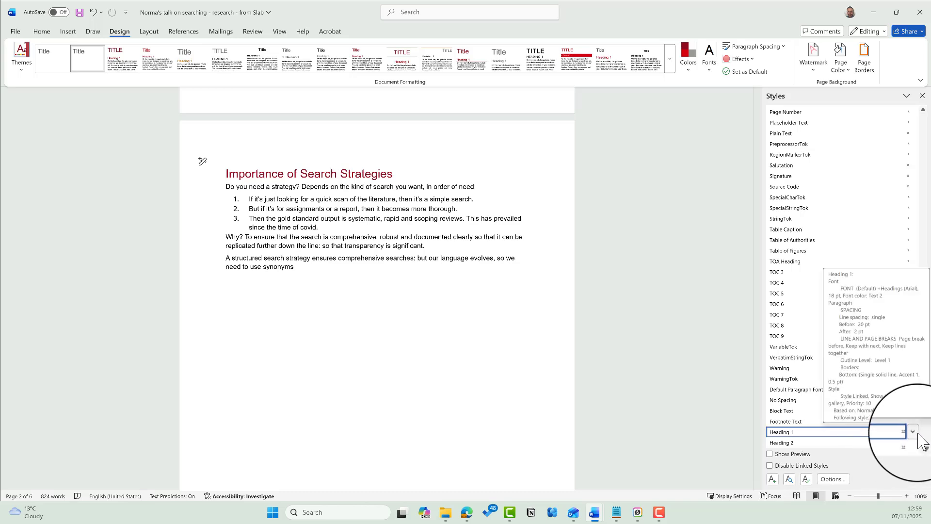
- Uncheck Page break before in Heading 1's Line and Page Breaks paragraph settings
{"action": "left_click", "coordinate": [914, 432]}
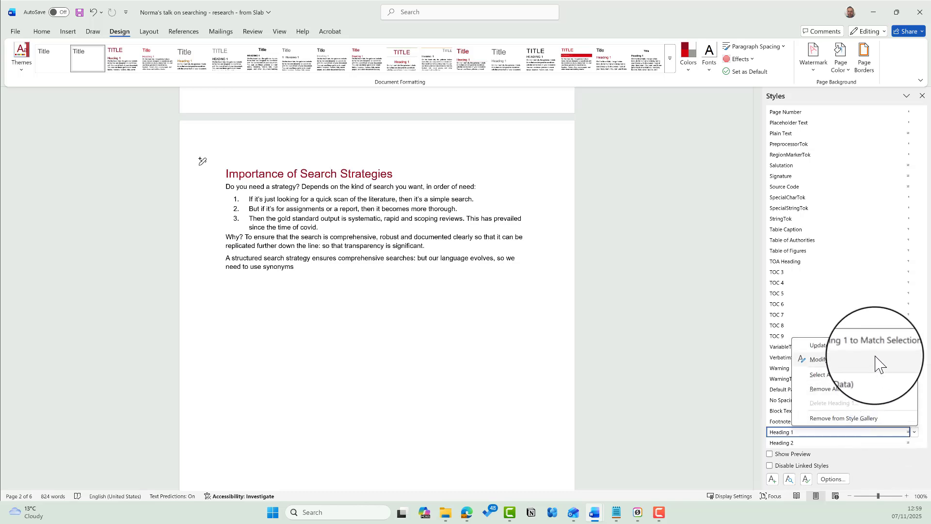
{"action": "left_click", "coordinate": [852, 361]}
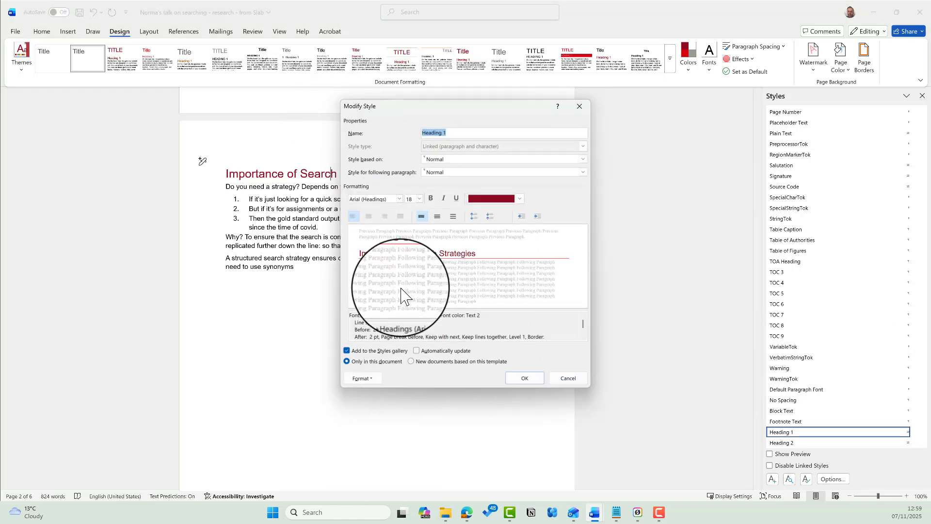
{"action": "left_click", "coordinate": [368, 379]}
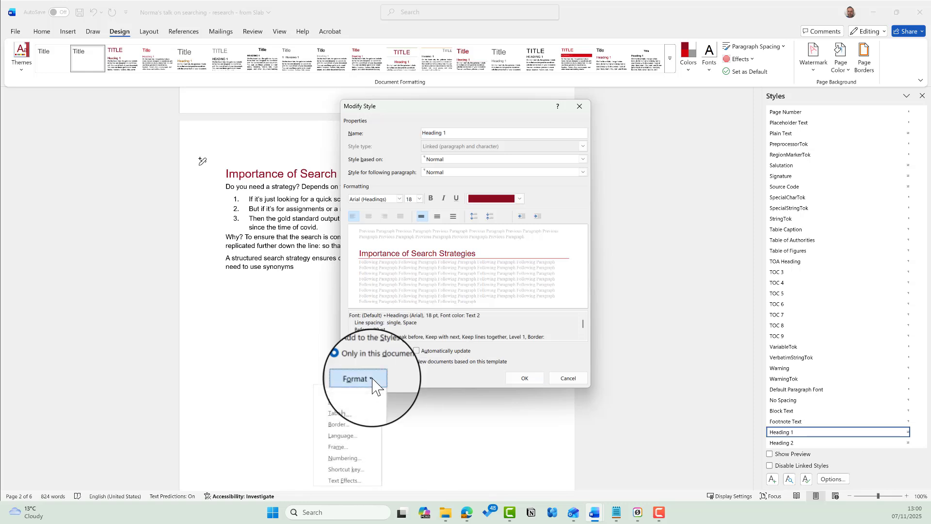
{"action": "left_click", "coordinate": [361, 404]}
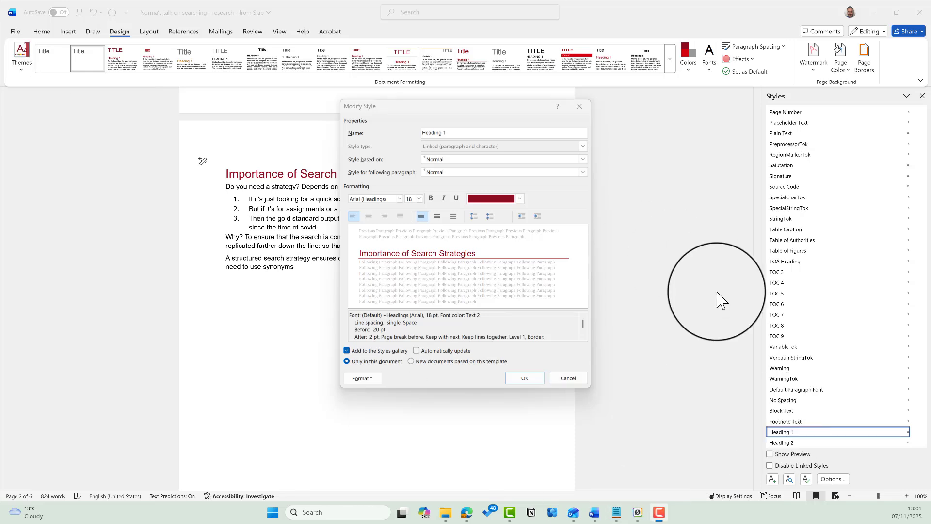
{"action": "left_click", "coordinate": [368, 380]}
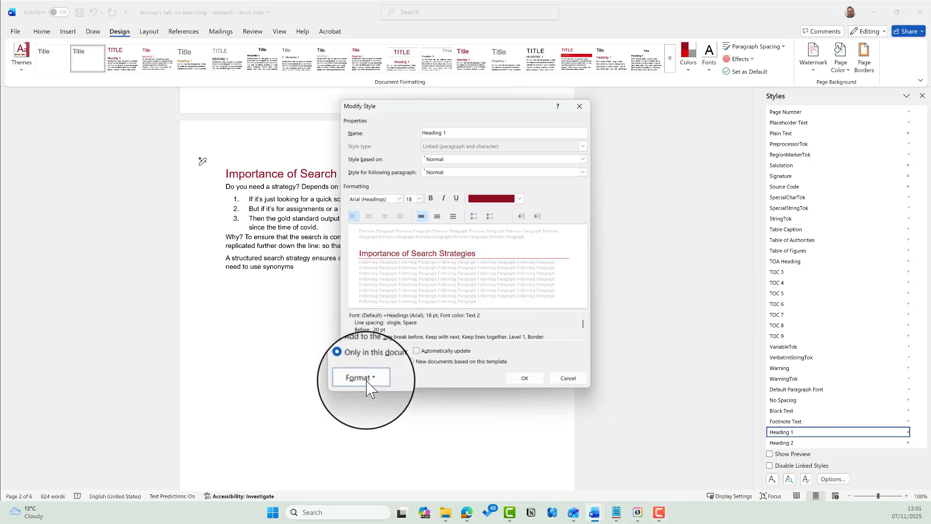
{"action": "left_click", "coordinate": [354, 404]}
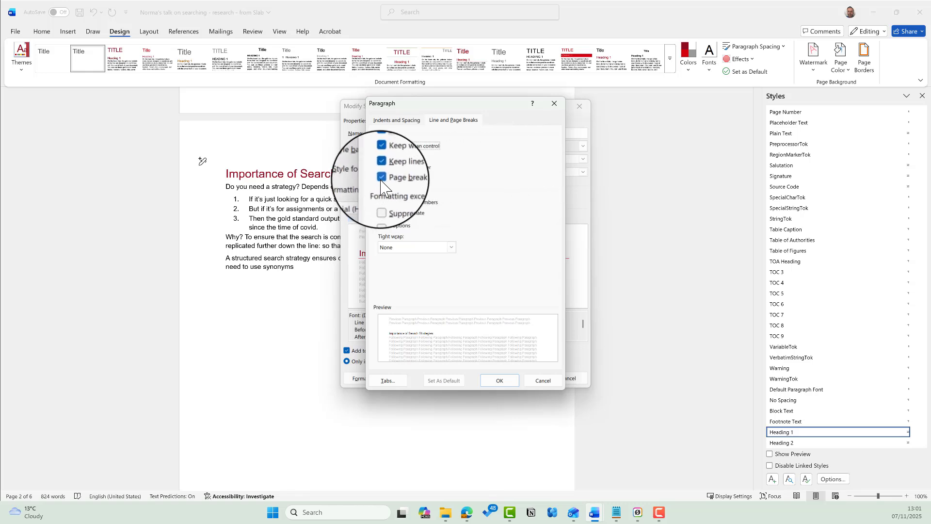
{"action": "left_click", "coordinate": [499, 380]}
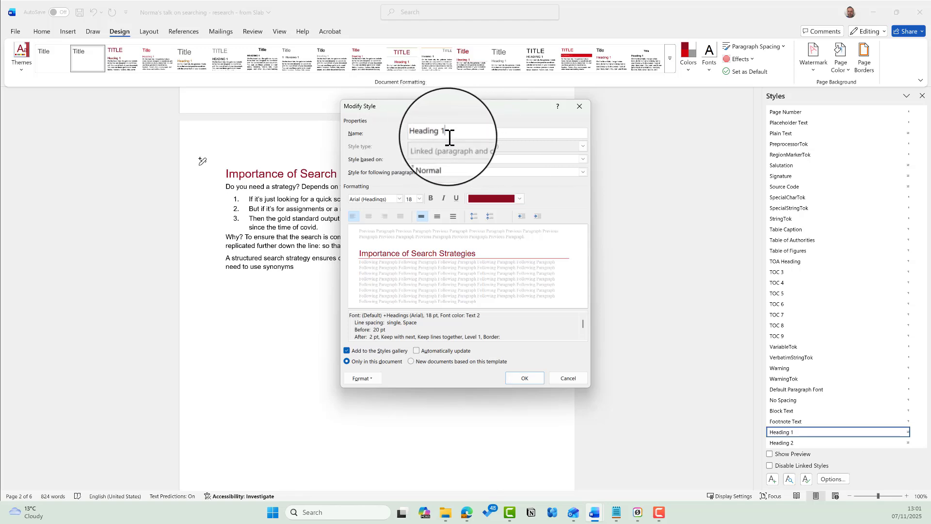
{"action": "left_click", "coordinate": [525, 378]}
- Review the now three-page document to see the first section following the Contents
{"action": "scroll", "coordinate": [526, 381], "scroll_direction": "up", "scroll_amount": 15}
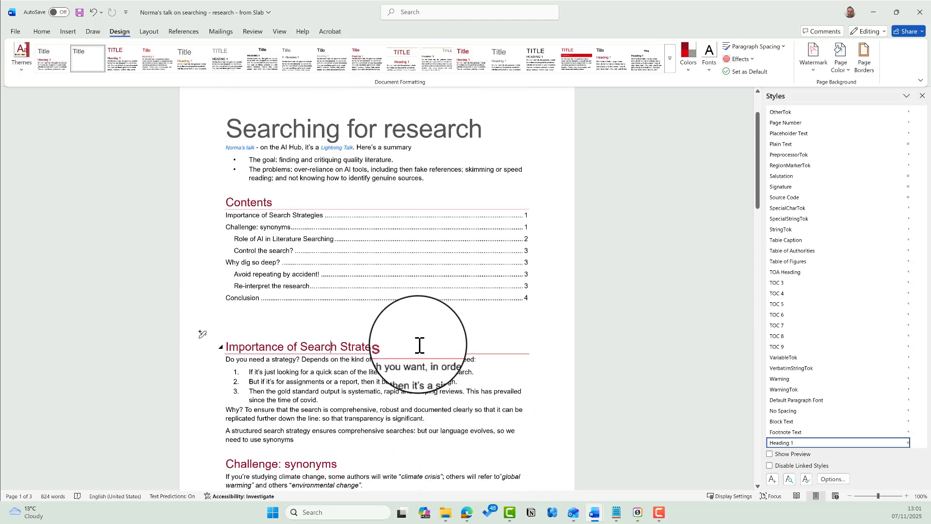
{"action": "left_click", "coordinate": [235, 347]}
{"action": "scroll", "coordinate": [469, 410], "scroll_direction": "down", "scroll_amount": 3}
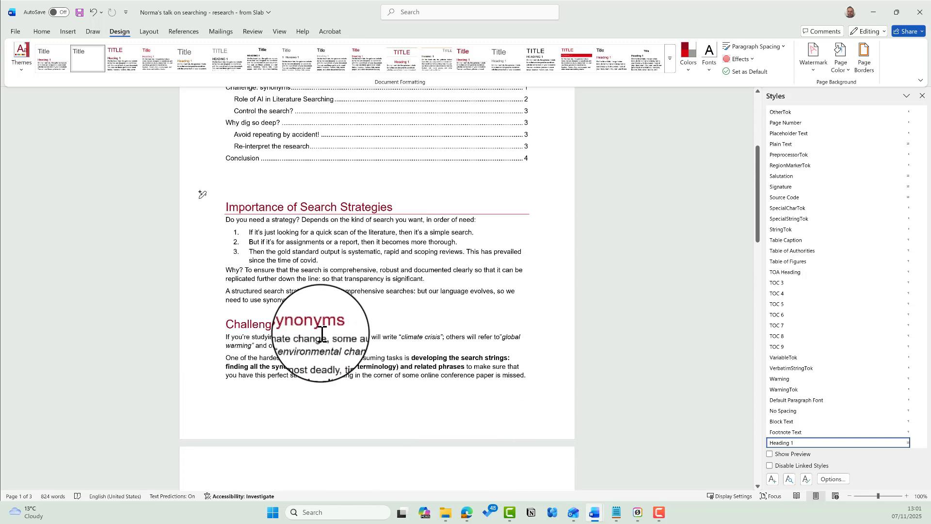
{"action": "scroll", "coordinate": [322, 334], "scroll_direction": "down", "scroll_amount": 20}
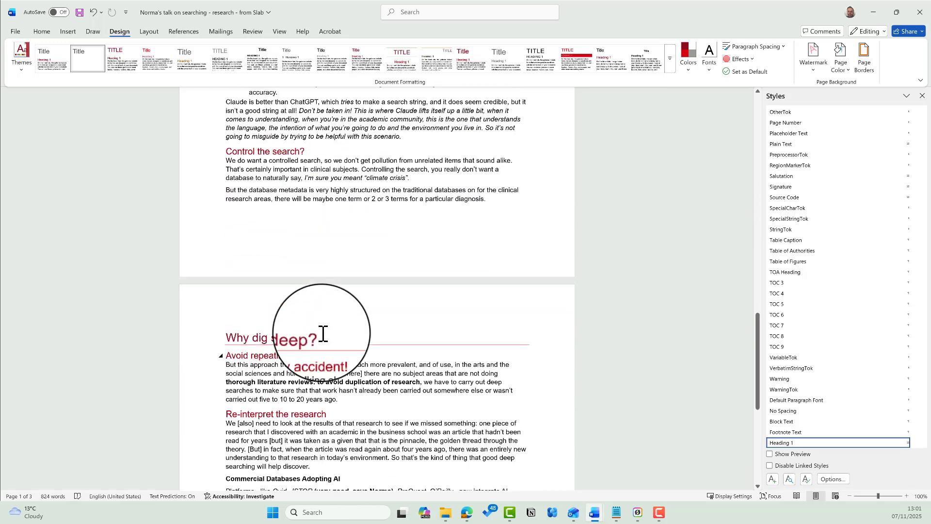
{"action": "scroll", "coordinate": [325, 334], "scroll_direction": "up", "scroll_amount": 8}
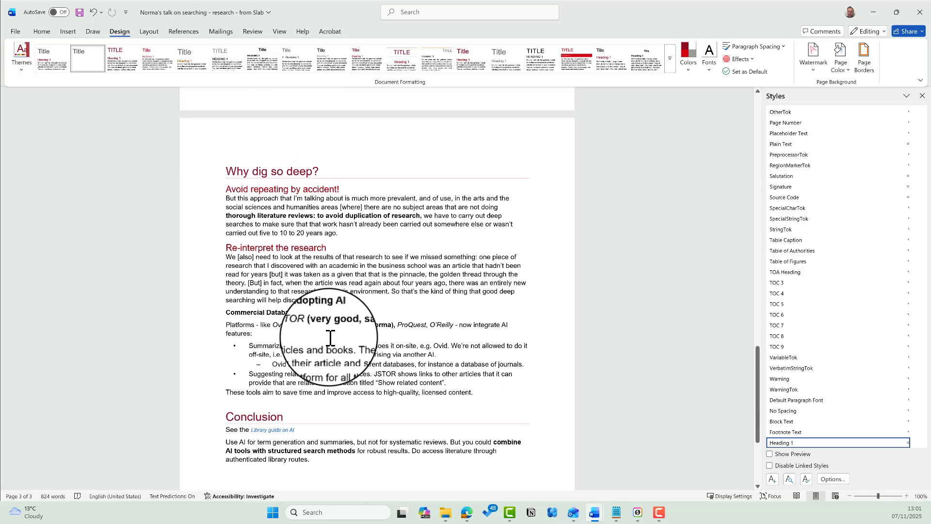
{"action": "scroll", "coordinate": [332, 338], "scroll_direction": "up", "scroll_amount": 15}
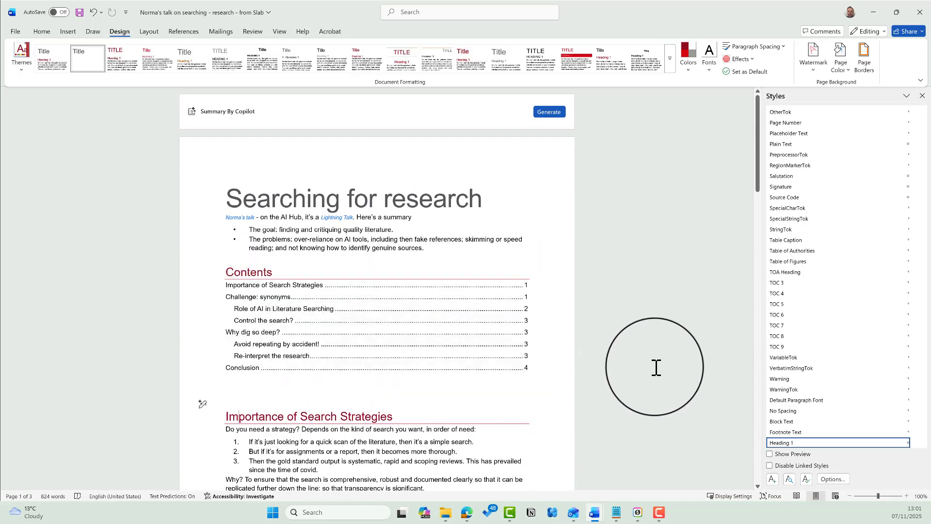
- Set Heading 1's modified style to apply to new documents based on this template
{"action": "left_click", "coordinate": [913, 442]}
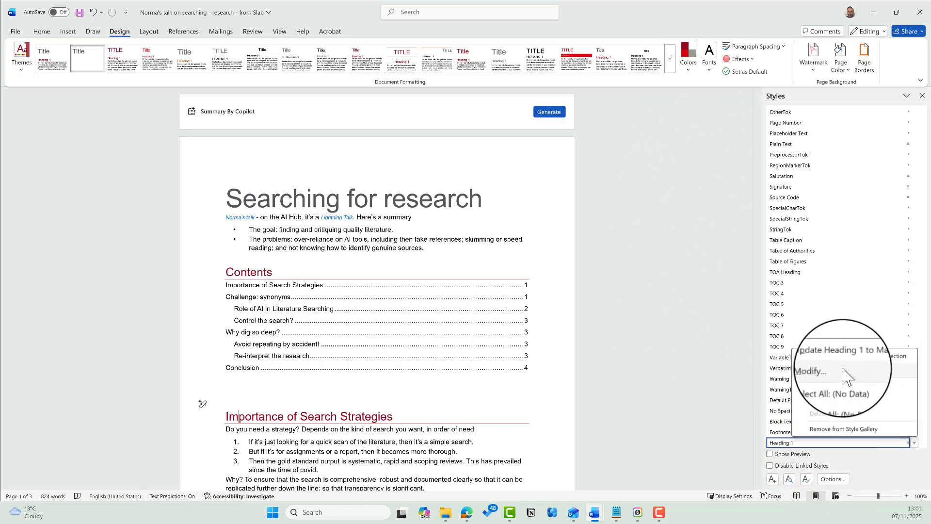
{"action": "left_click", "coordinate": [824, 371]}
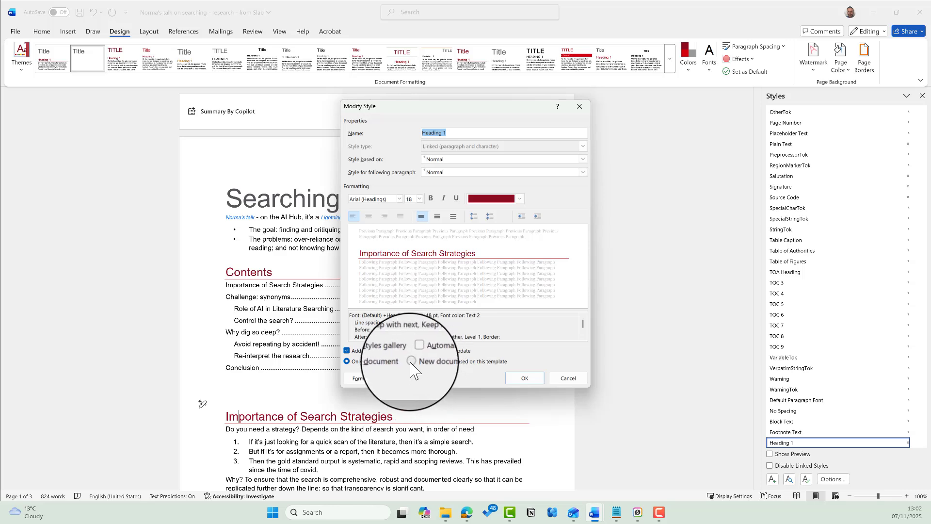
{"action": "left_click", "coordinate": [411, 362]}
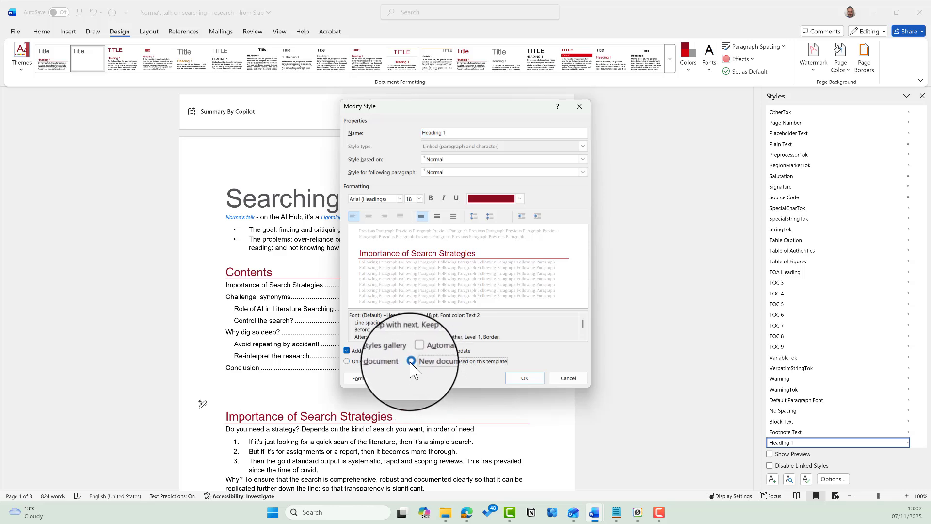
{"action": "left_click", "coordinate": [567, 378]}
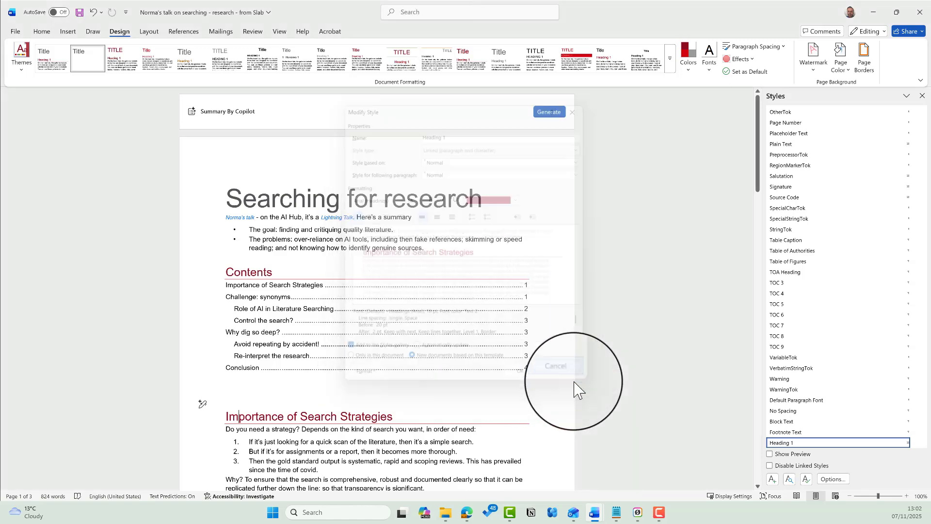